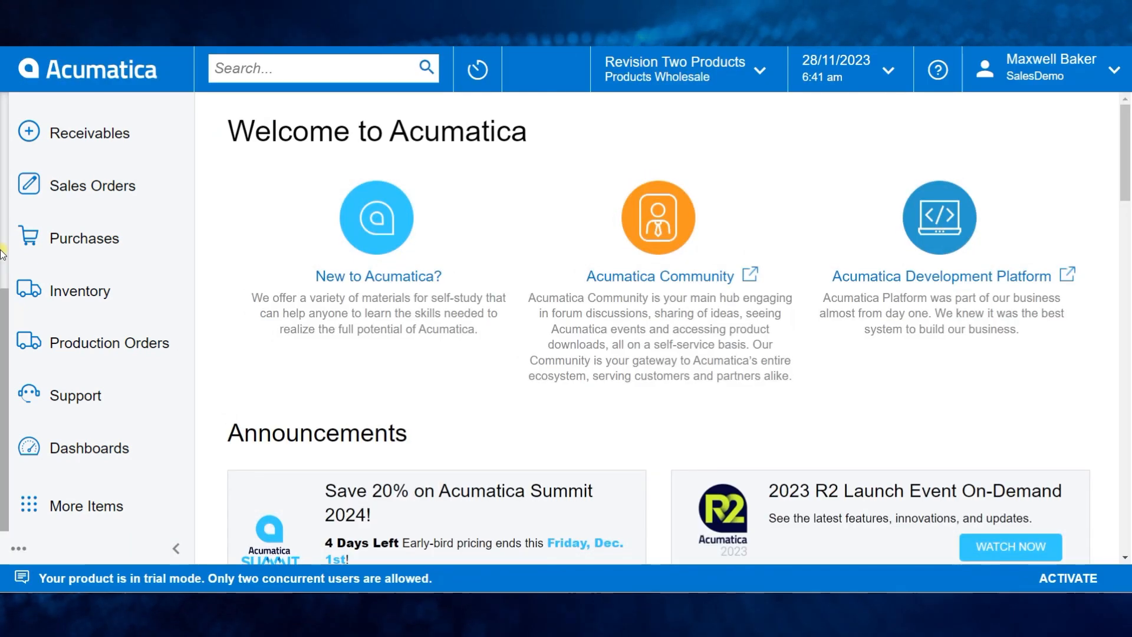
# - Look through the workspaces in the main menu, including the More Items entry
pyautogui.scroll(5, 141, 248)
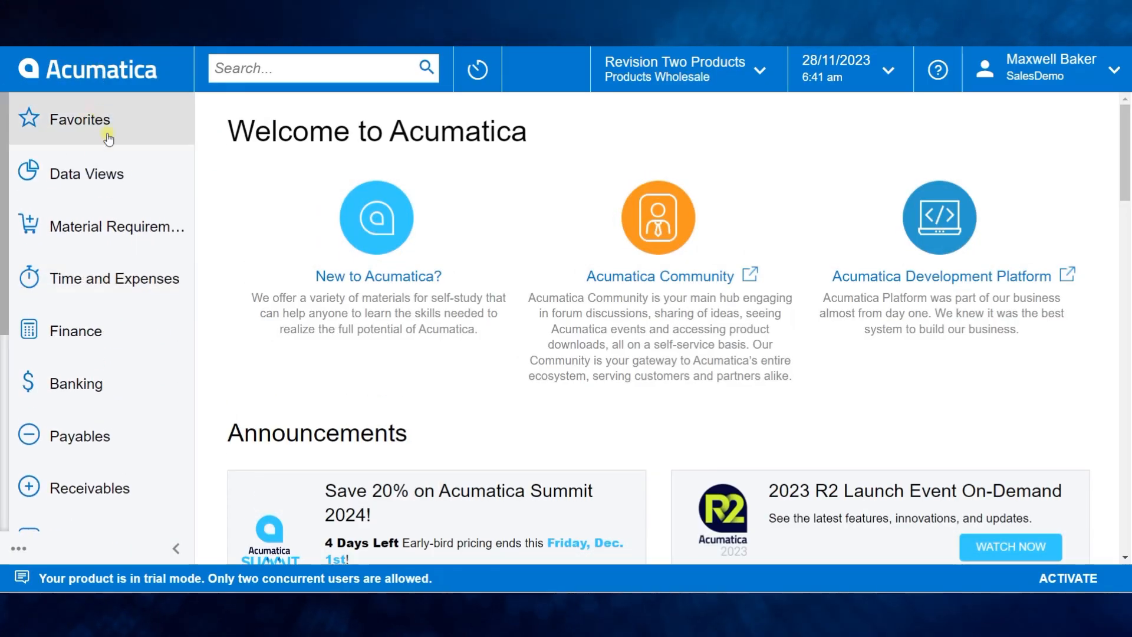
pyautogui.scroll(-5, 83, 263)
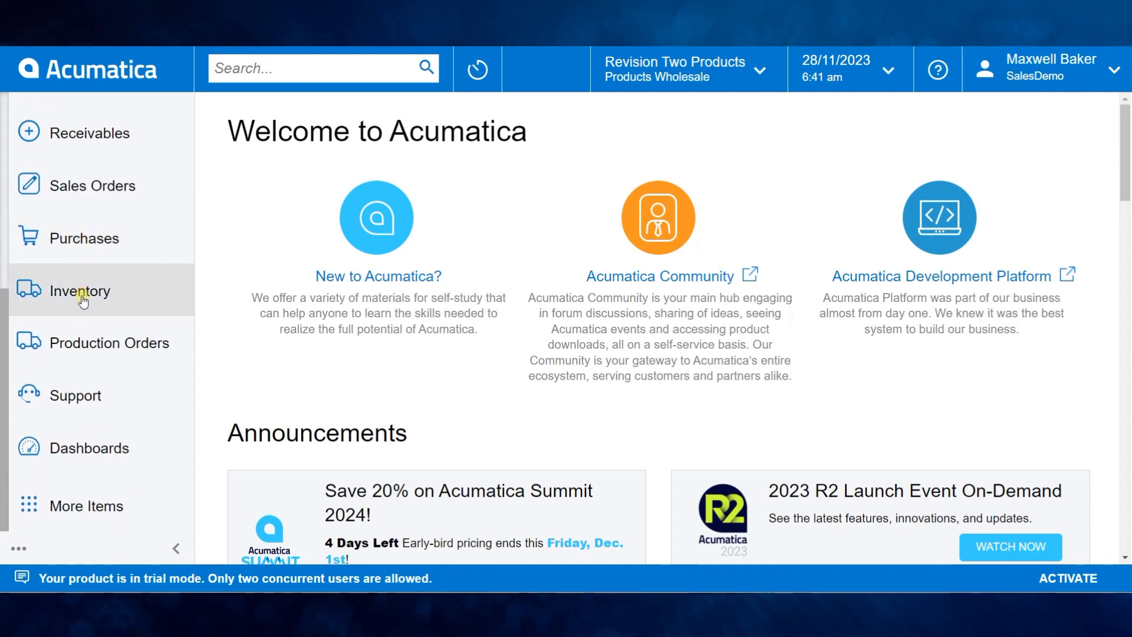
pyautogui.click(85, 505)
pyautogui.click(85, 506)
# - Show and hide the main menu's configuration options, and collapse and re-expand the main menu panel
pyautogui.click(22, 549)
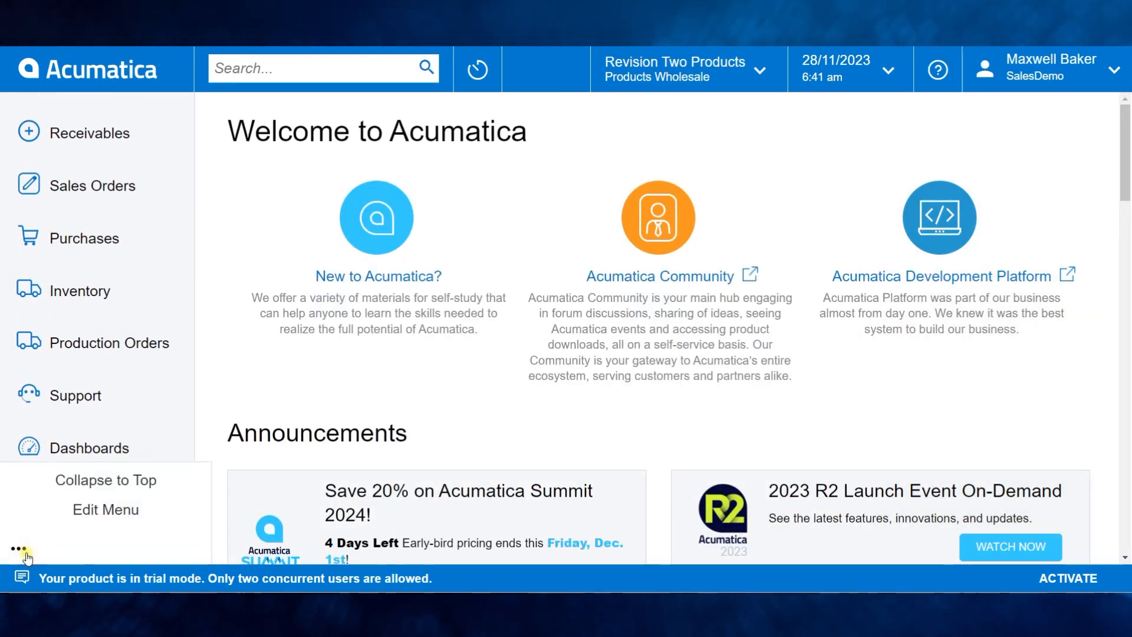
pyautogui.click(22, 550)
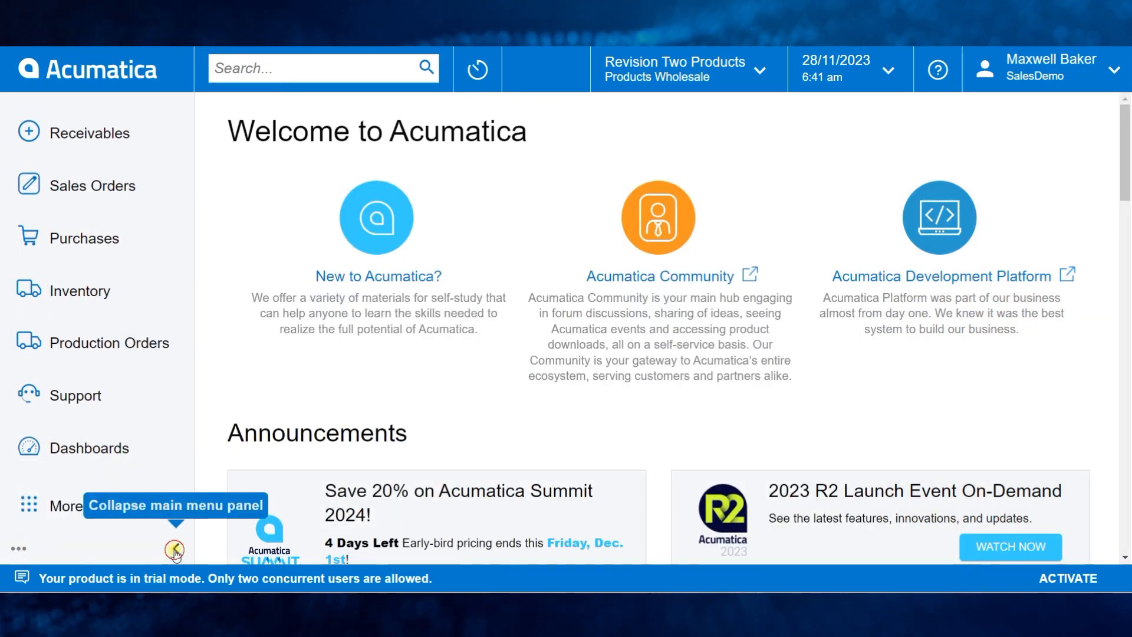
pyautogui.click(176, 546)
pyautogui.click(53, 538)
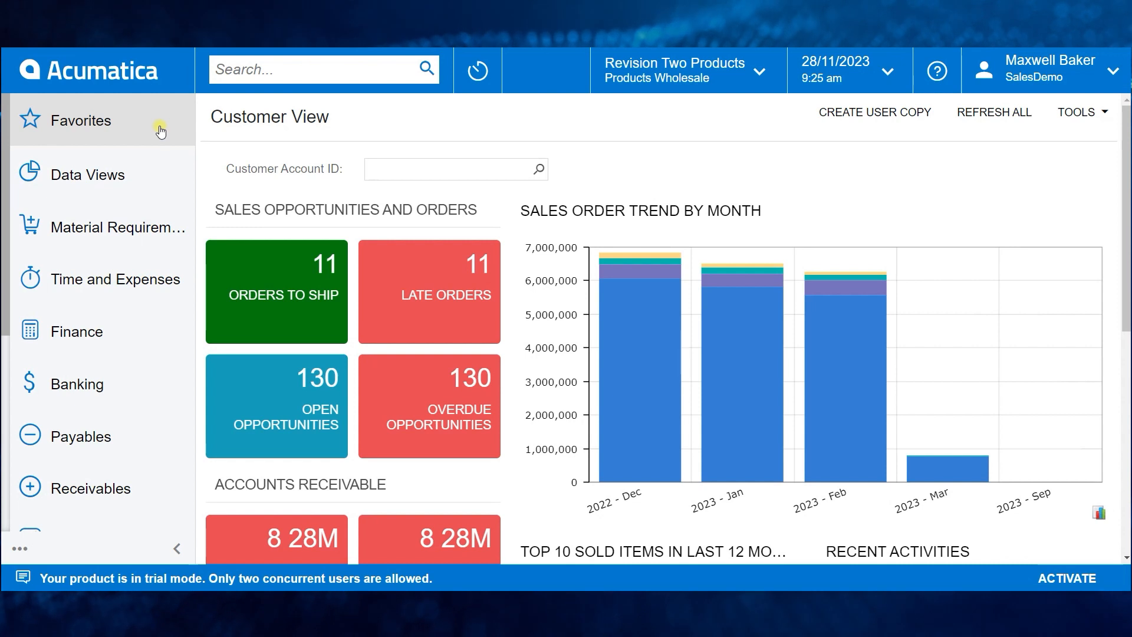
# - Mark the Customers on Credit Hold inquiry in Data Views as a favorite and show the Favorites list
pyautogui.click(124, 187)
pyautogui.click(239, 203)
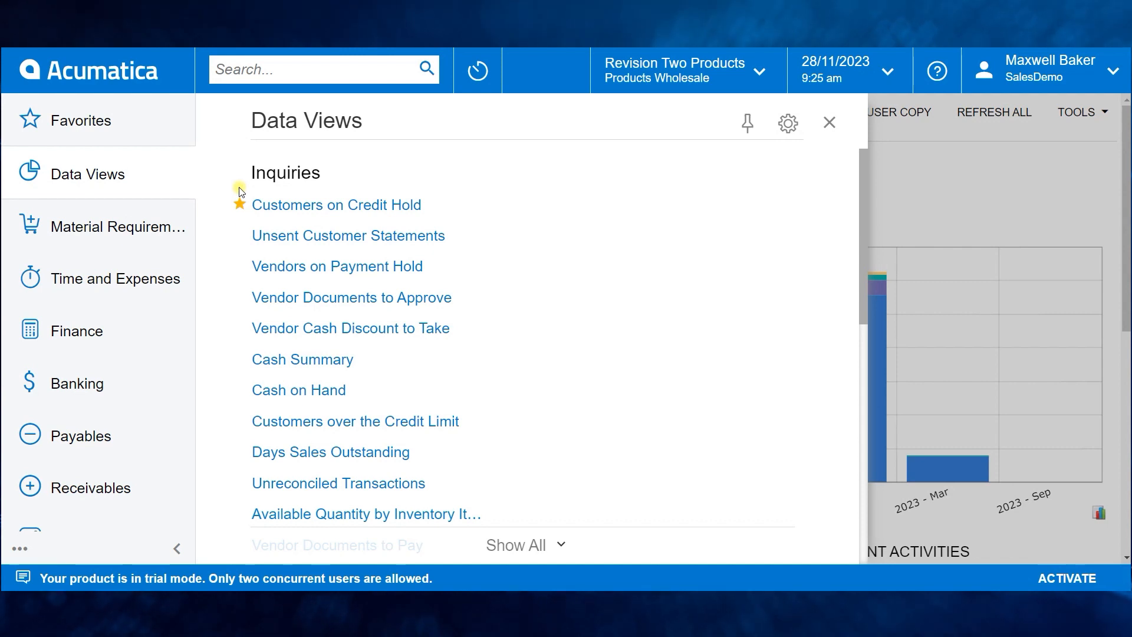
pyautogui.click(130, 140)
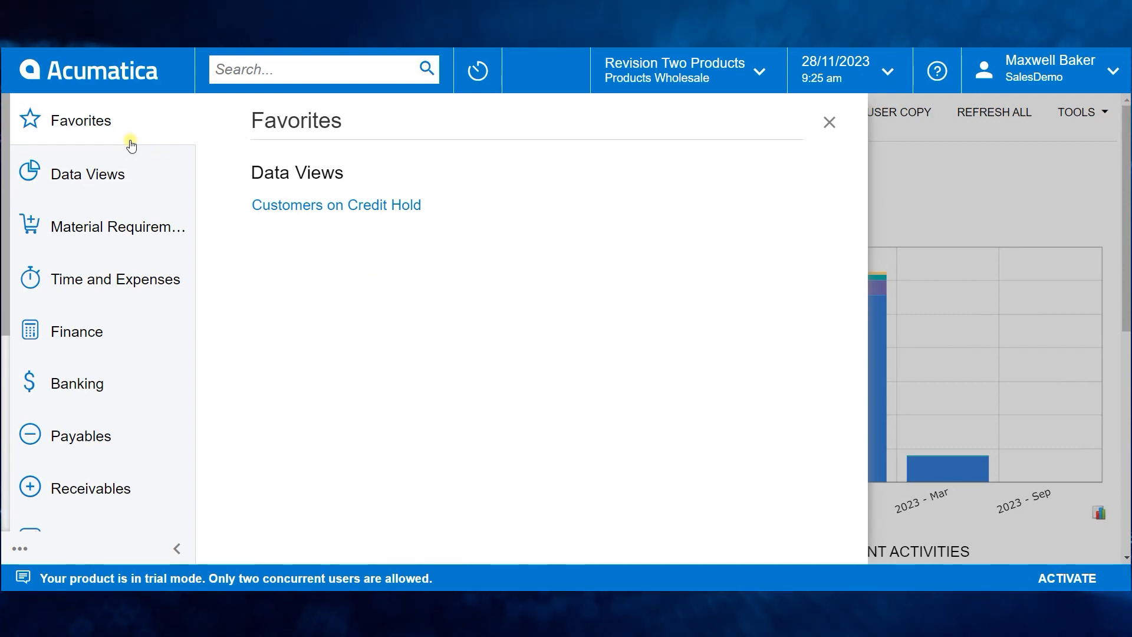
# - Remove Customers on Credit Hold from the favorites and refresh the Favorites list
pyautogui.click(241, 206)
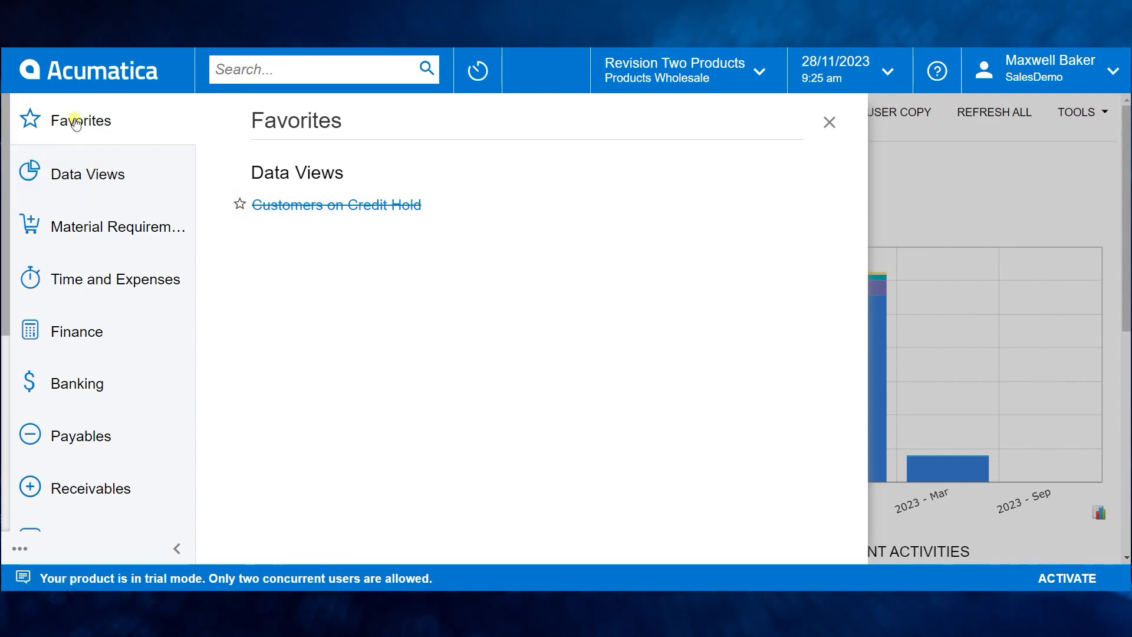
pyautogui.click(73, 121)
pyautogui.click(111, 135)
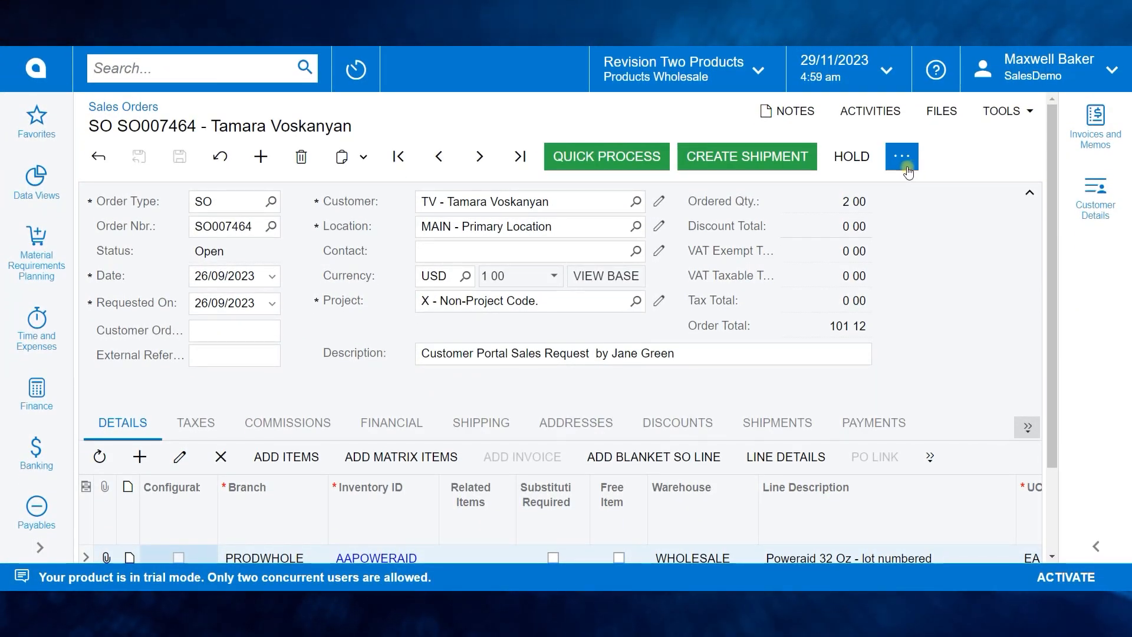
# - Mark the Print Sales Order command of the open sales order as a favorite
pyautogui.click(903, 157)
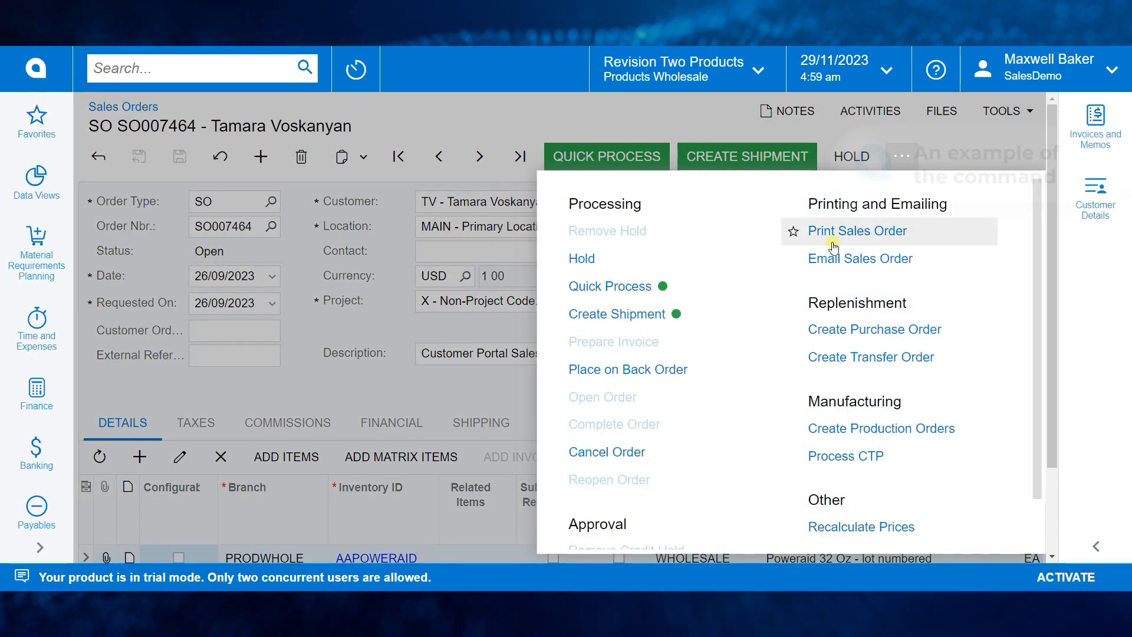
pyautogui.click(794, 236)
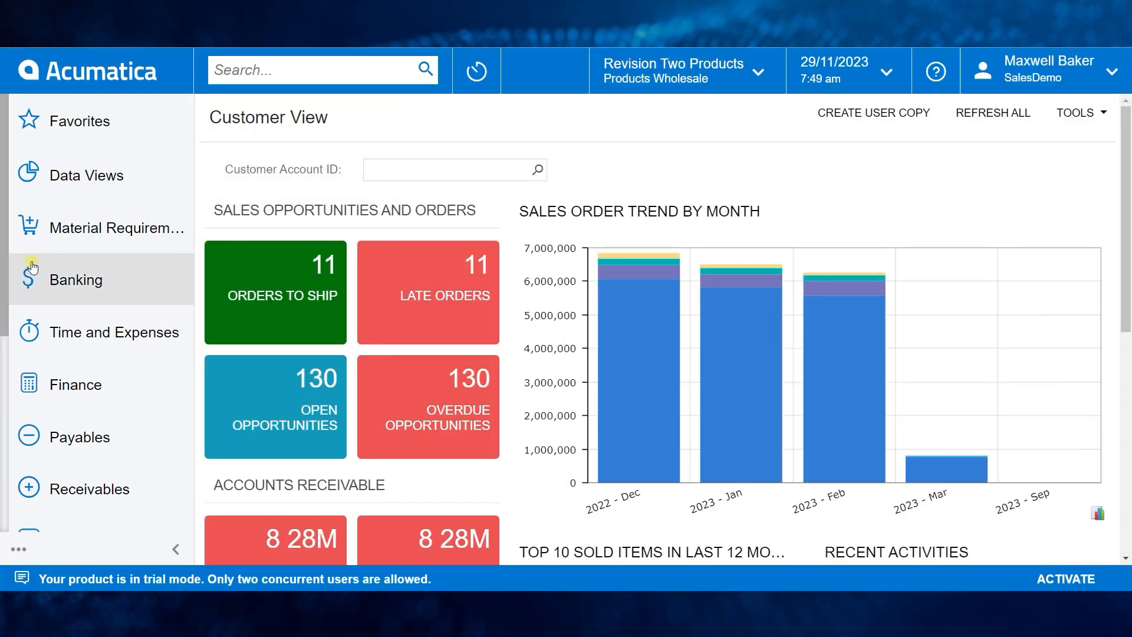
pyautogui.click(87, 236)
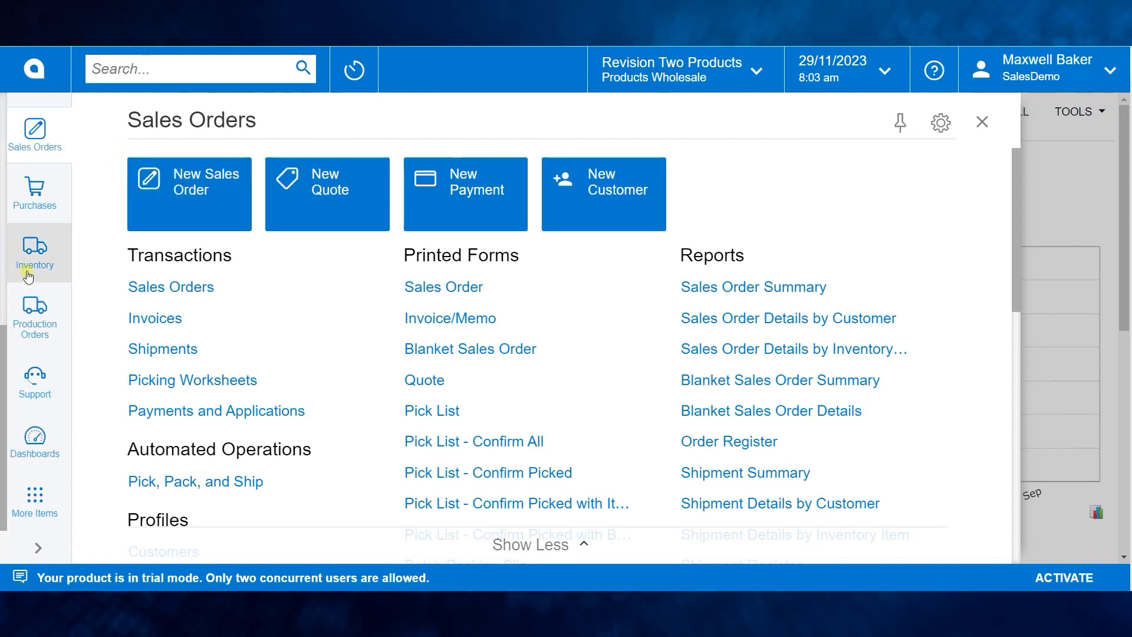
# - Unpin the Sales Orders workspace from the main menu, pin it back and close the workspace
pyautogui.click(903, 125)
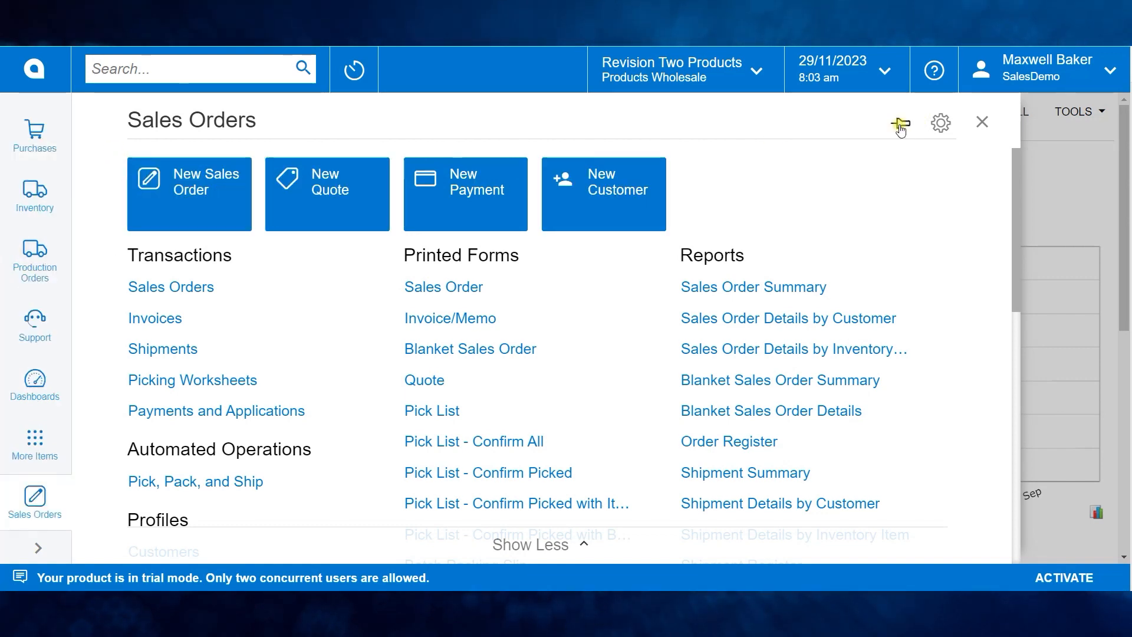
pyautogui.click(901, 124)
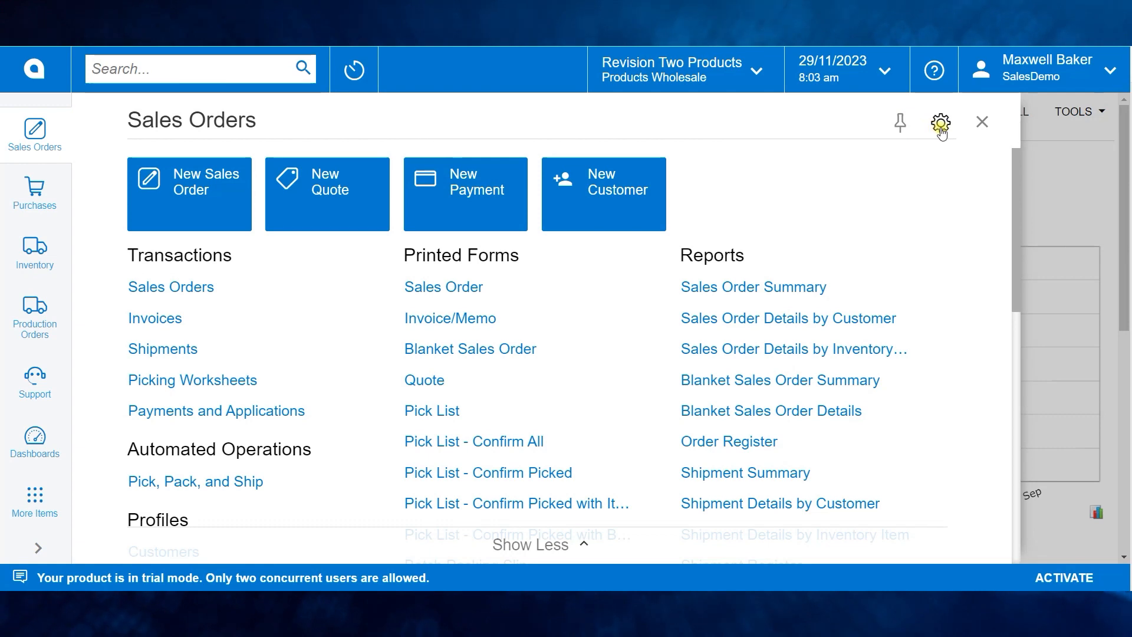
pyautogui.click(982, 122)
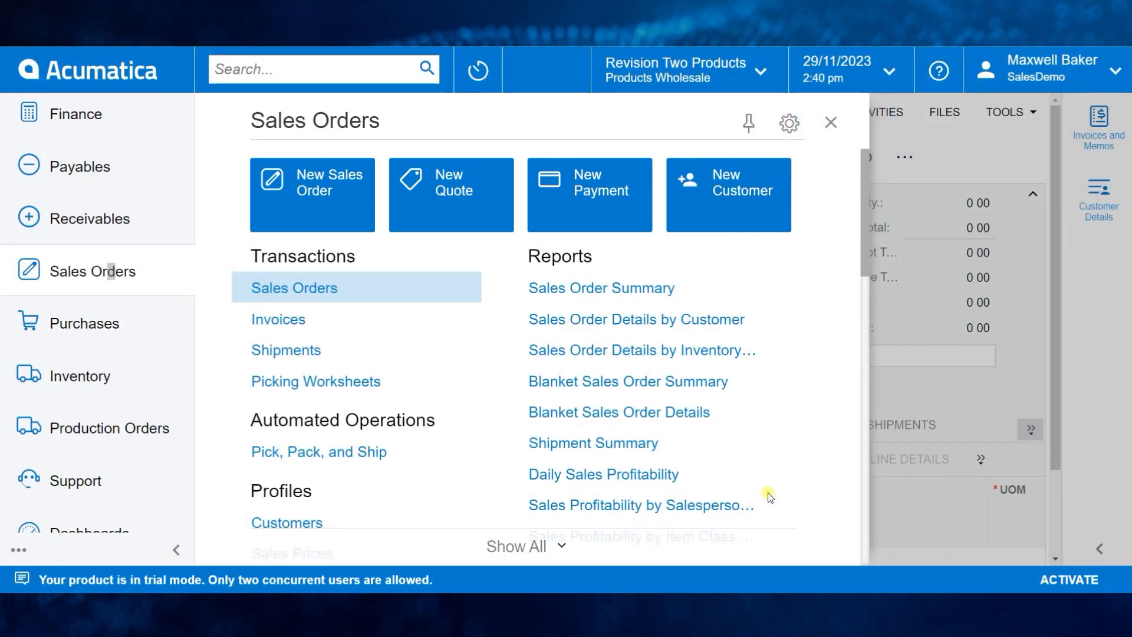
# - Start a new sales order from the Sales Orders workspace tile and reopen the Sales Orders workspace
pyautogui.click(303, 211)
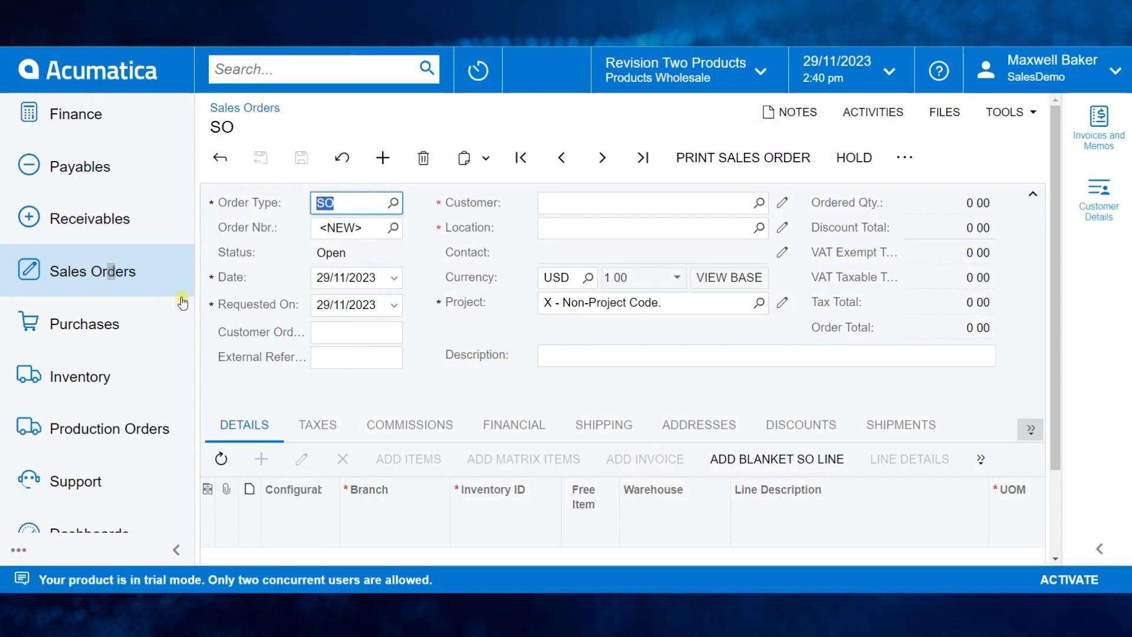
pyautogui.click(101, 276)
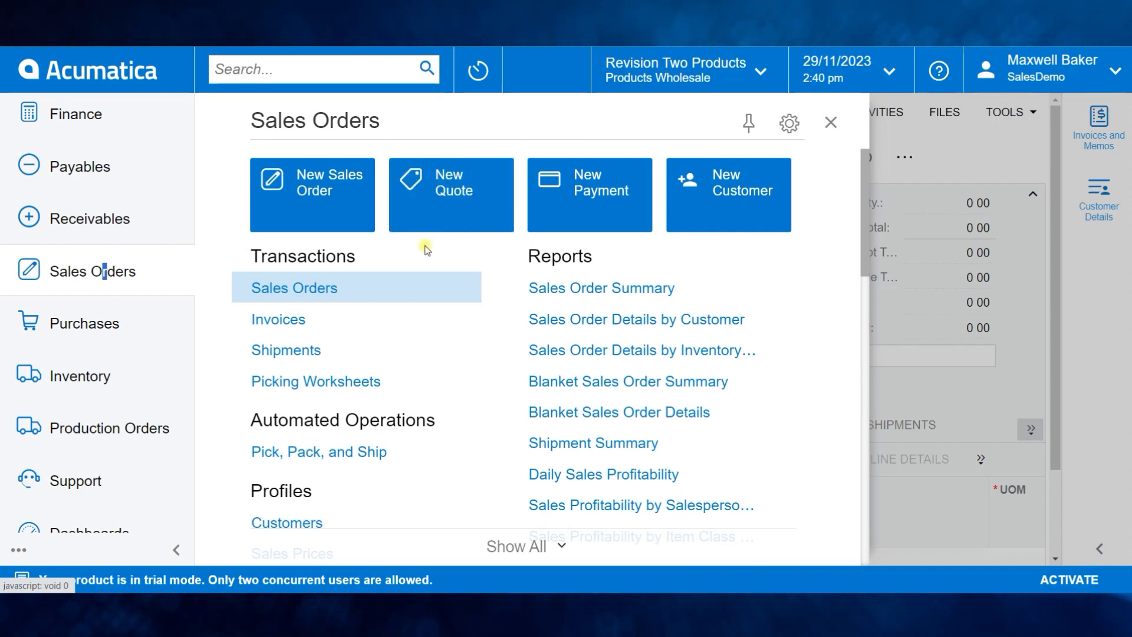
pyautogui.scroll(5, 100, 171)
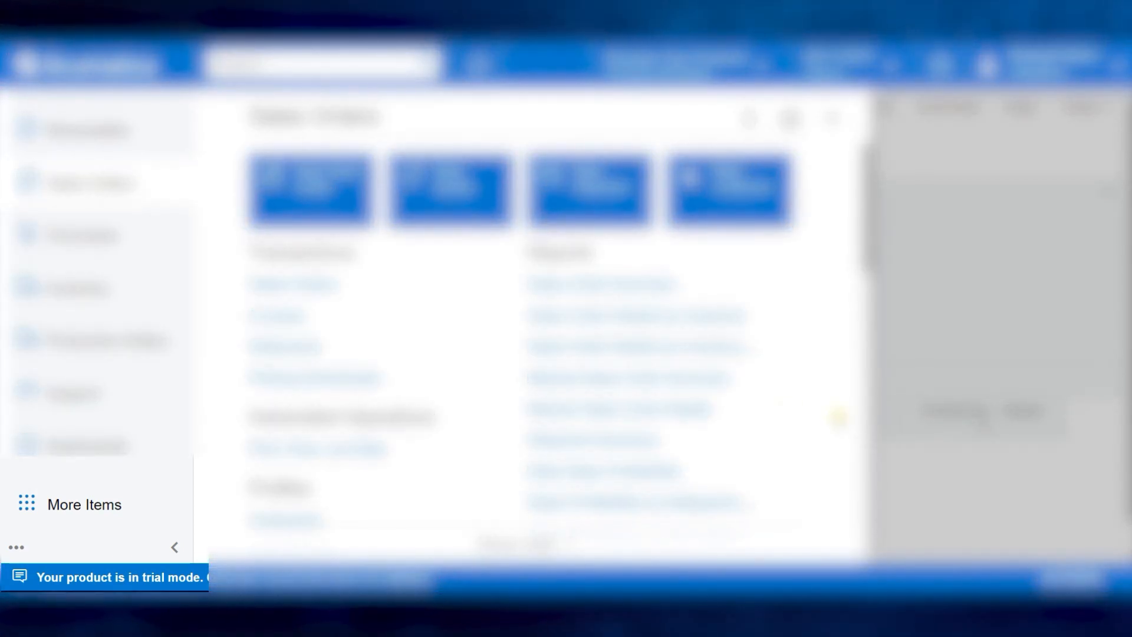
# - In menu editing mode, start a new Sales Orders tile with the person icon and the title "New SalesPerson"
pyautogui.click(15, 555)
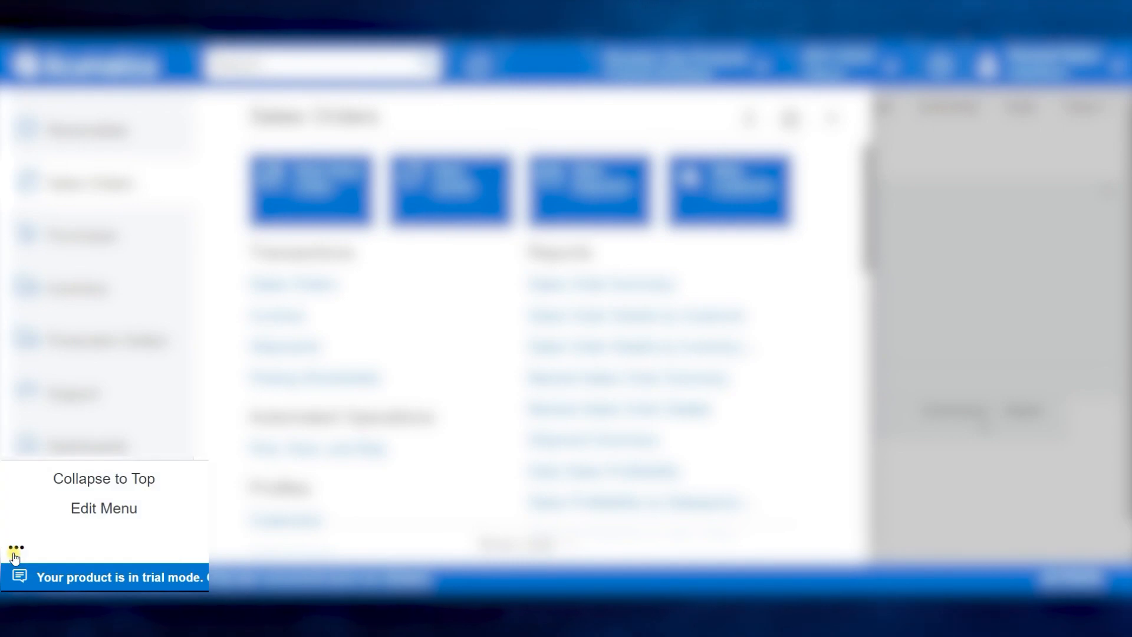
pyautogui.click(81, 513)
pyautogui.click(421, 58)
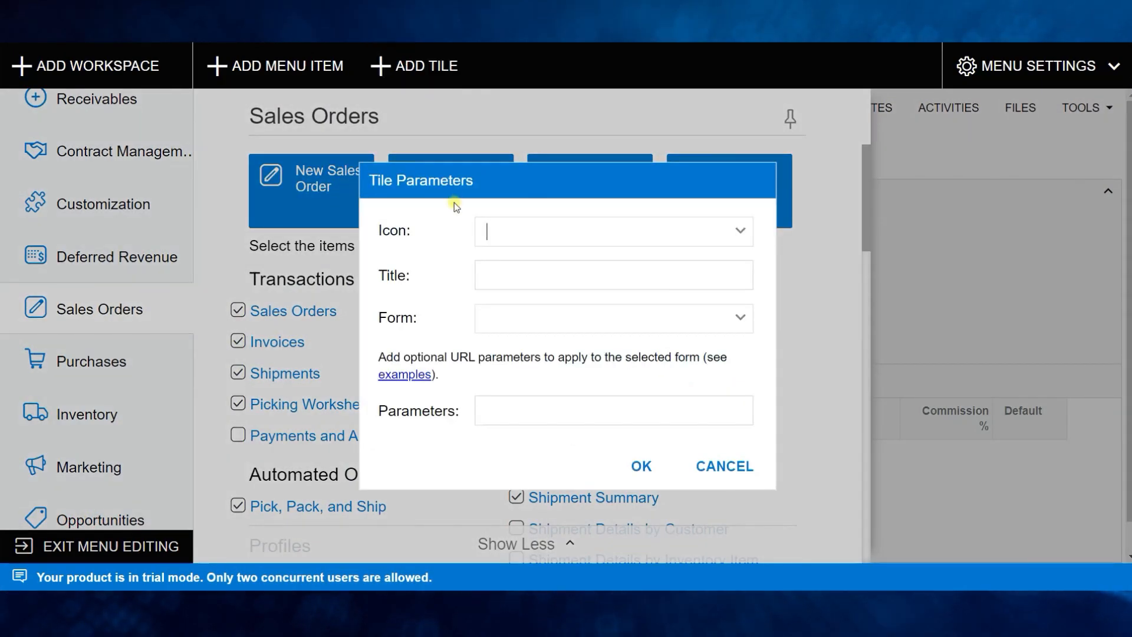
pyautogui.write('per')
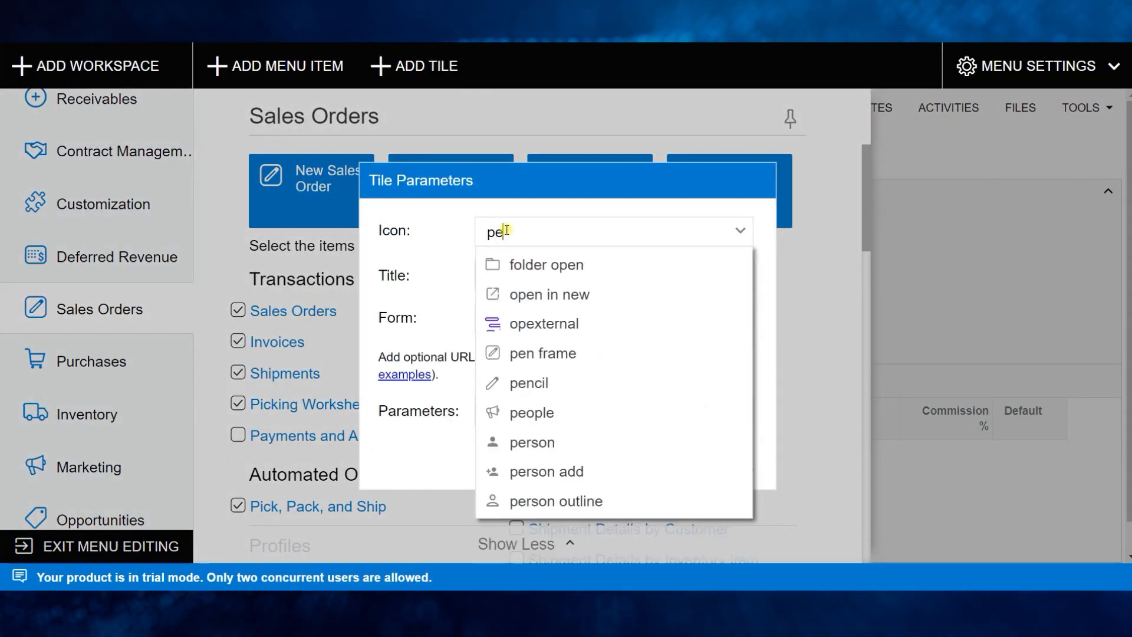
pyautogui.click(512, 268)
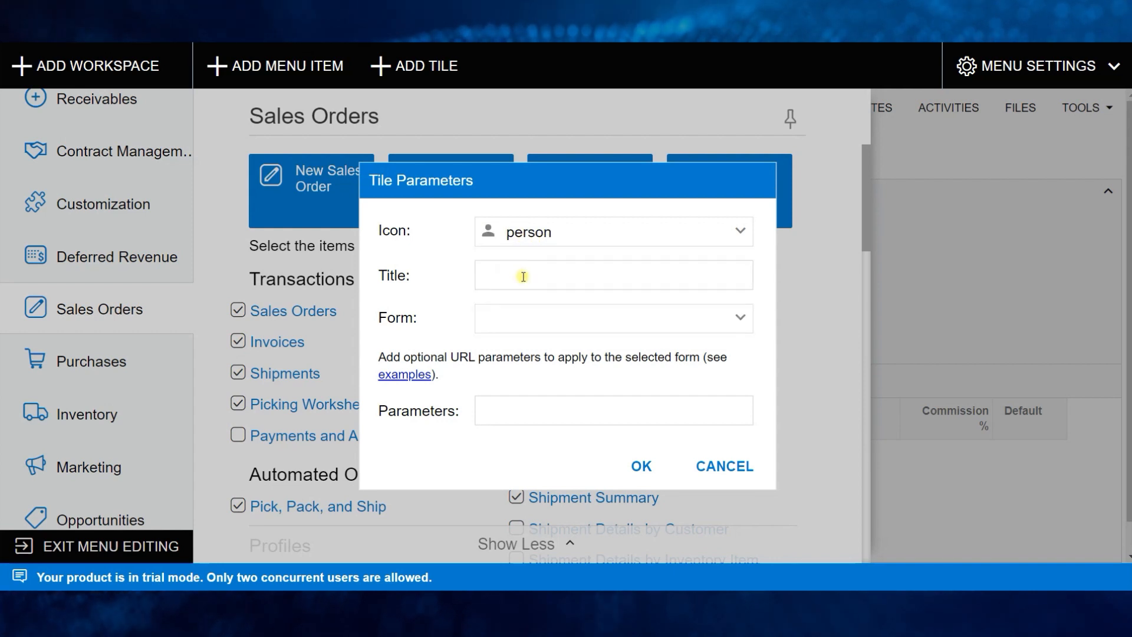
pyautogui.click(522, 276)
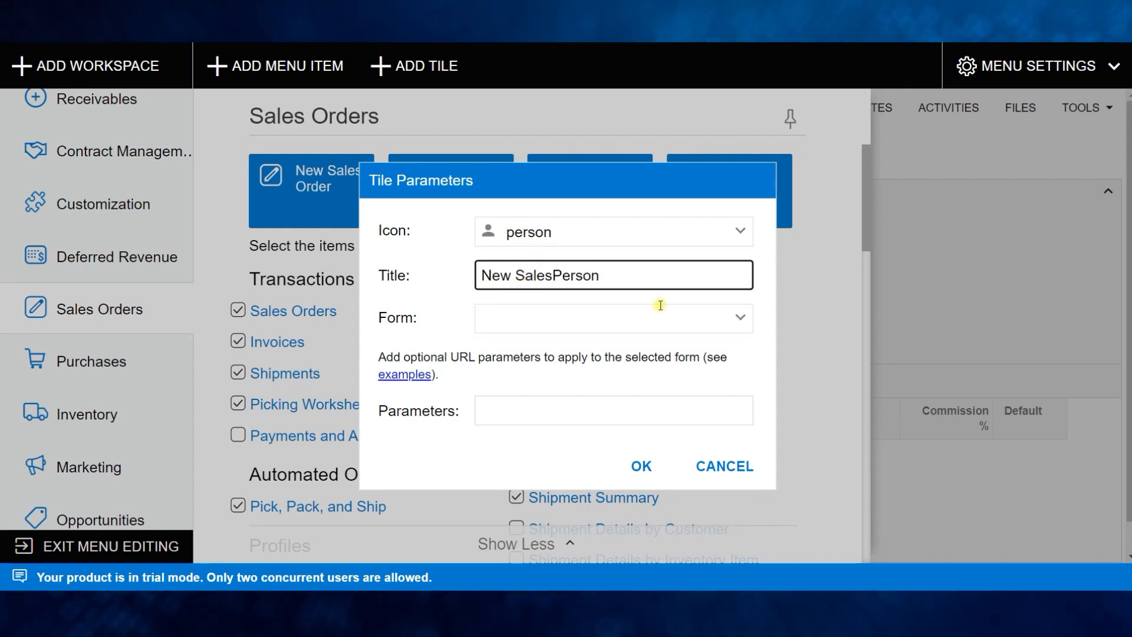
# - Assign the form AR205000 - Salespersons to the tile and save it
pyautogui.click(729, 324)
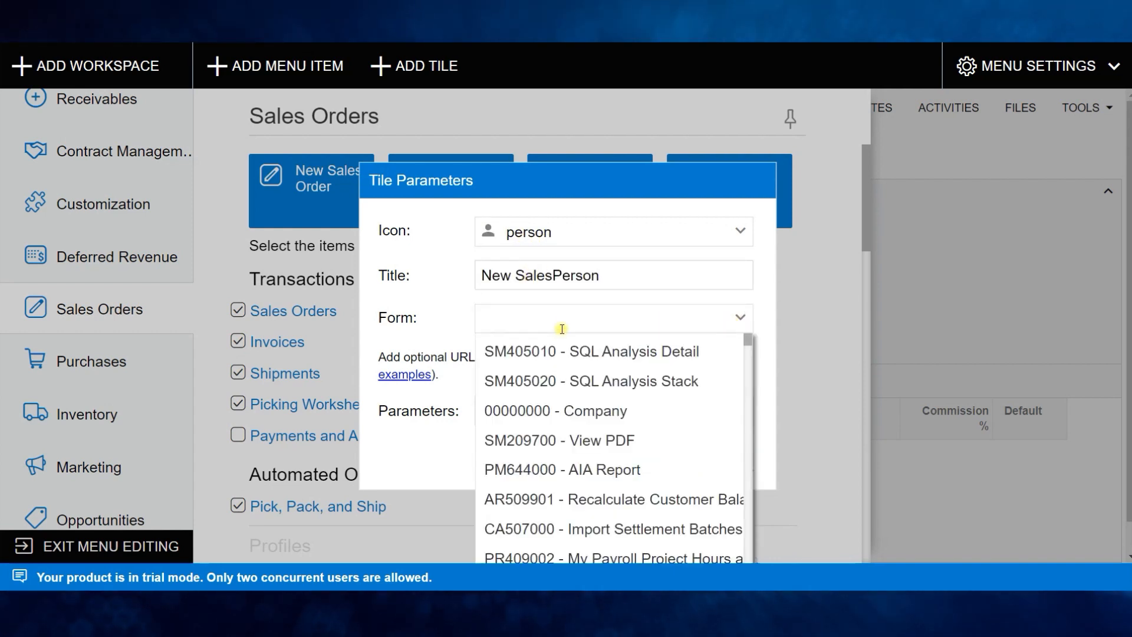
pyautogui.write('sa')
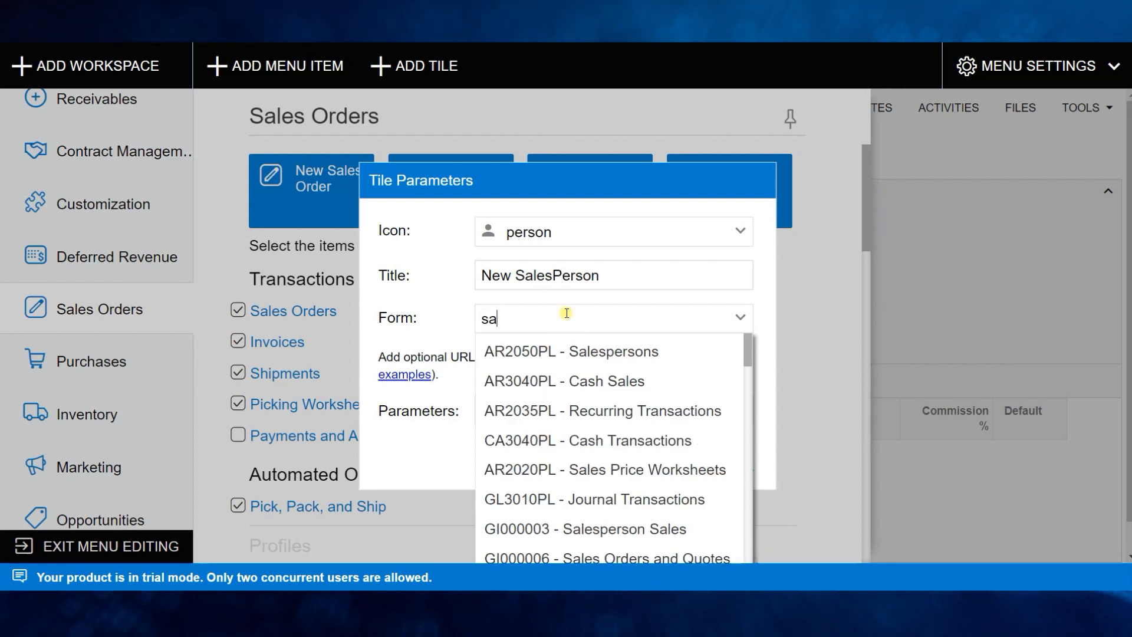
pyautogui.write('lesper')
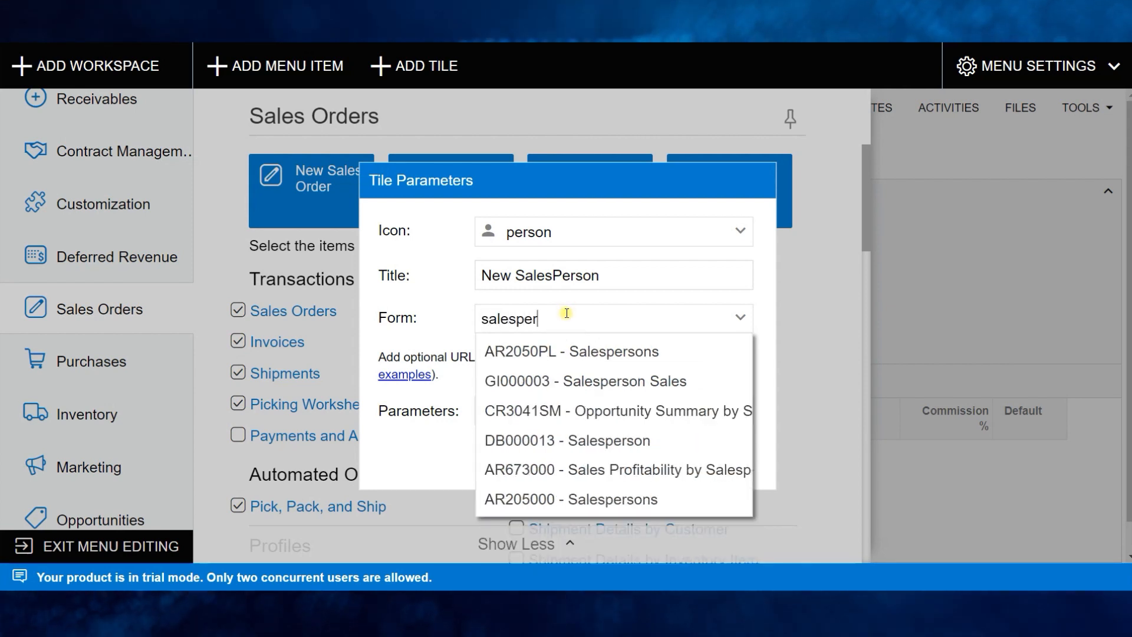
pyautogui.click(546, 499)
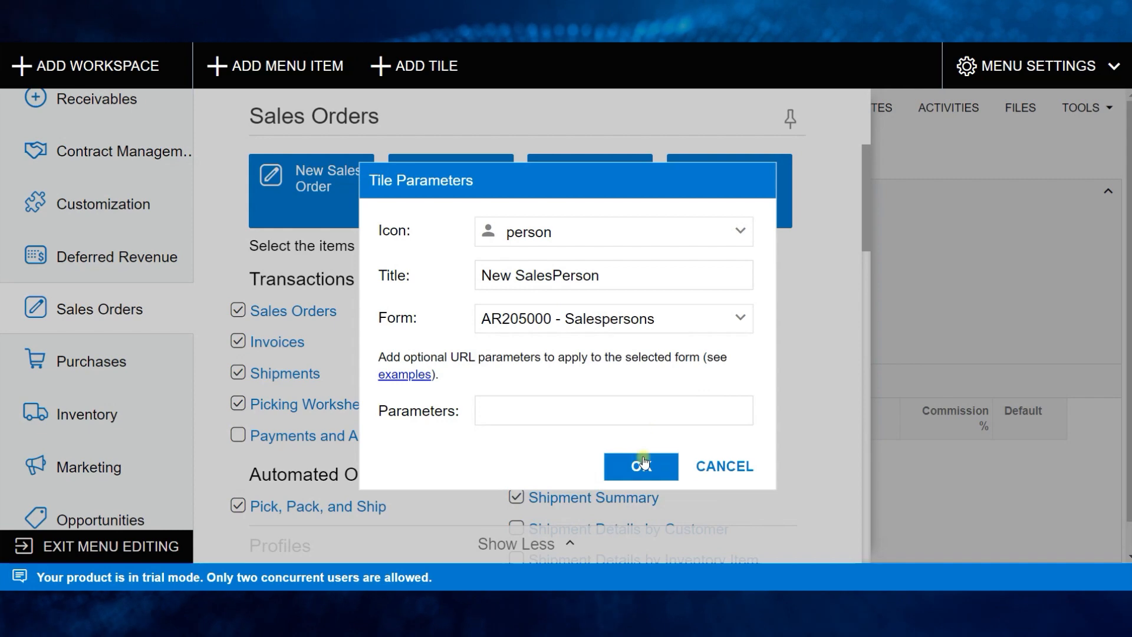
pyautogui.click(643, 479)
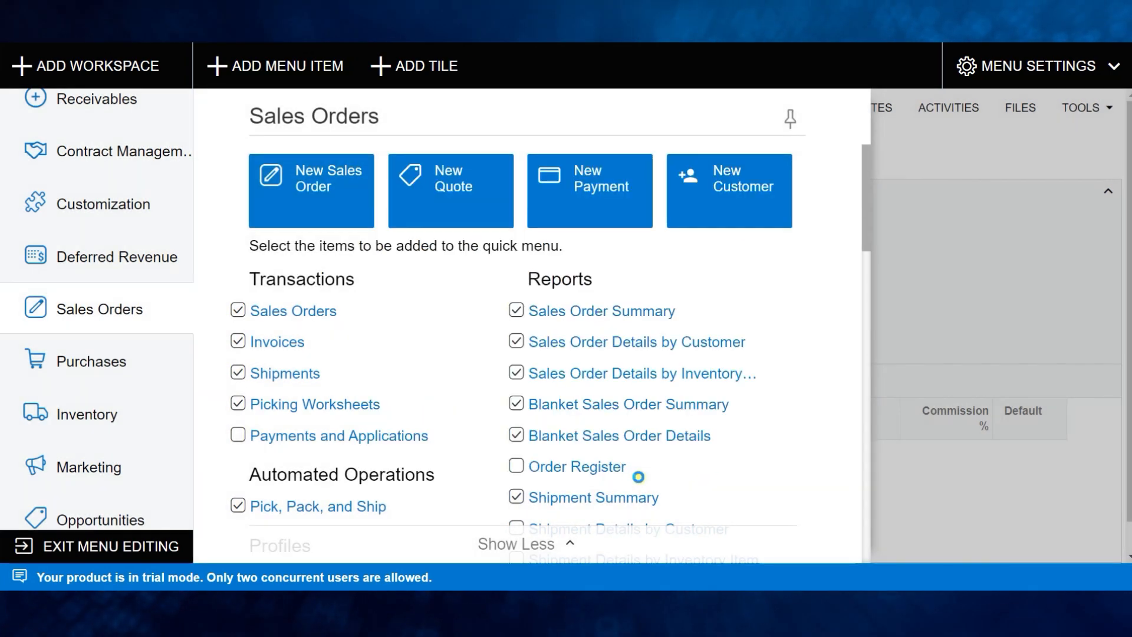
# - Exit menu editing and open a new salesperson record through the New SalesPerson tile
pyautogui.moveTo(334, 305)
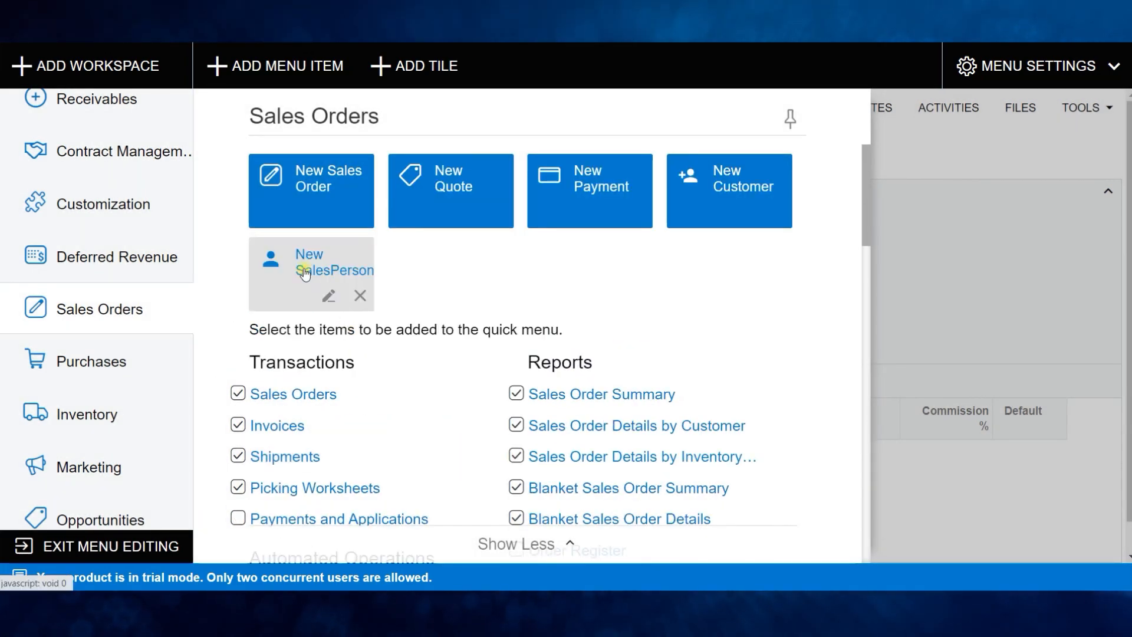
pyautogui.click(118, 548)
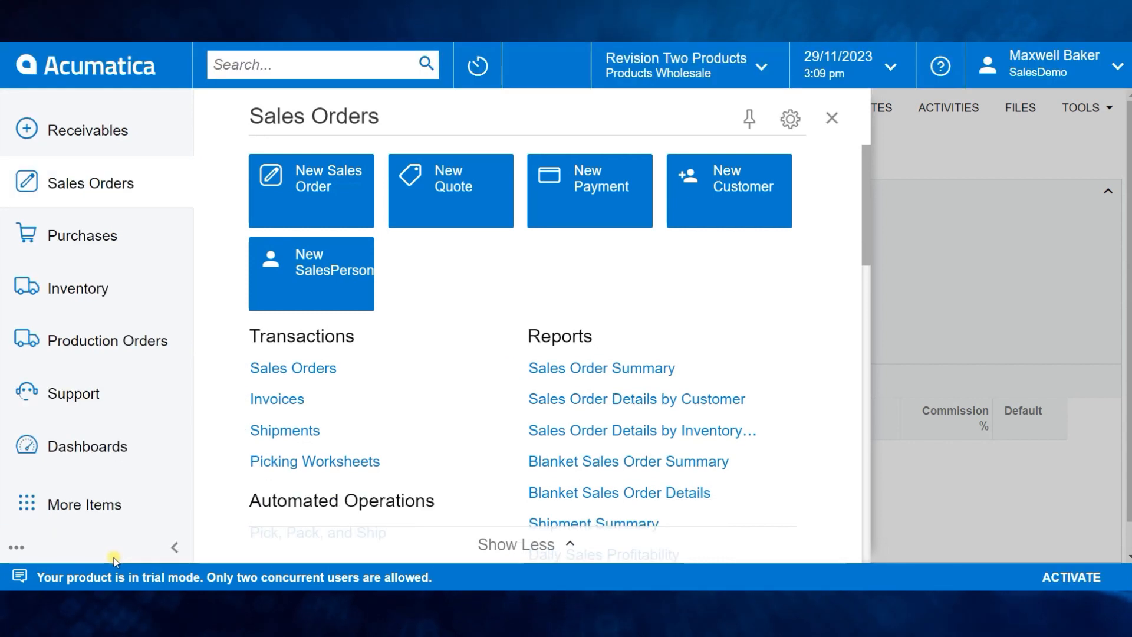
pyautogui.click(301, 284)
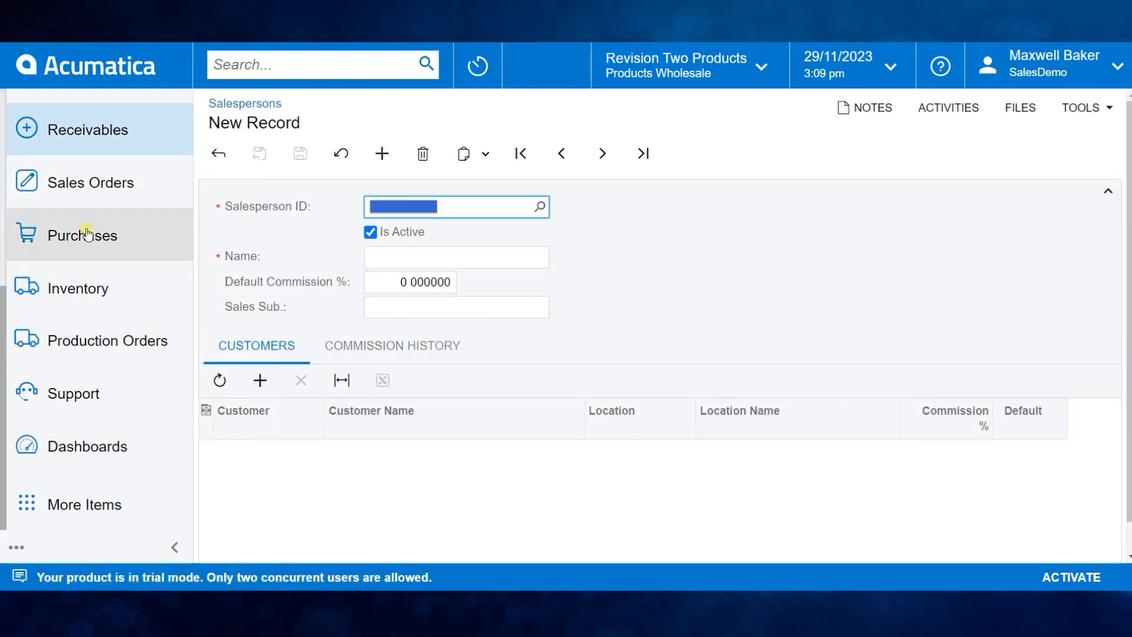
# - Delete the New SalesPerson tile from the Sales Orders workspace in menu editing mode and exit menu editing
pyautogui.click(96, 208)
pyautogui.click(17, 548)
pyautogui.click(132, 510)
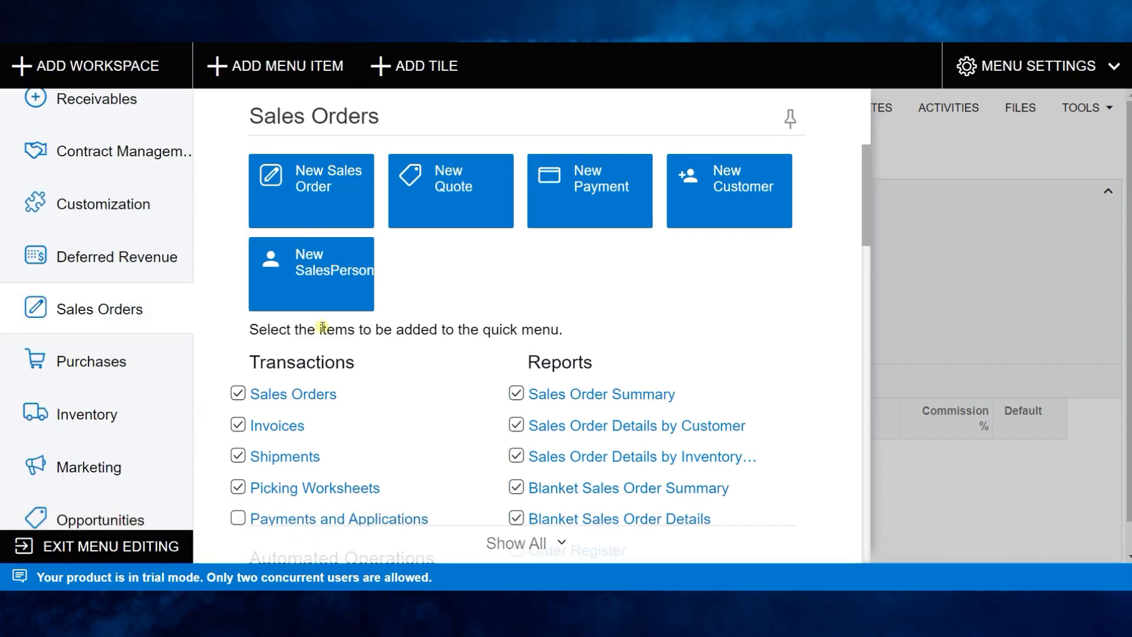
pyautogui.click(367, 304)
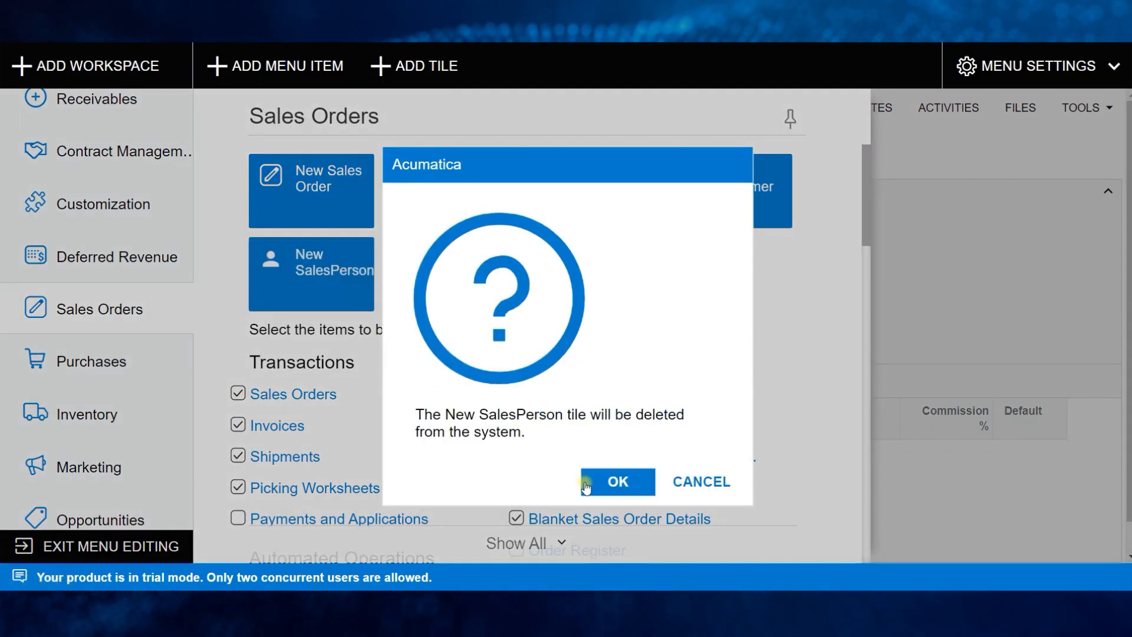
pyautogui.click(617, 481)
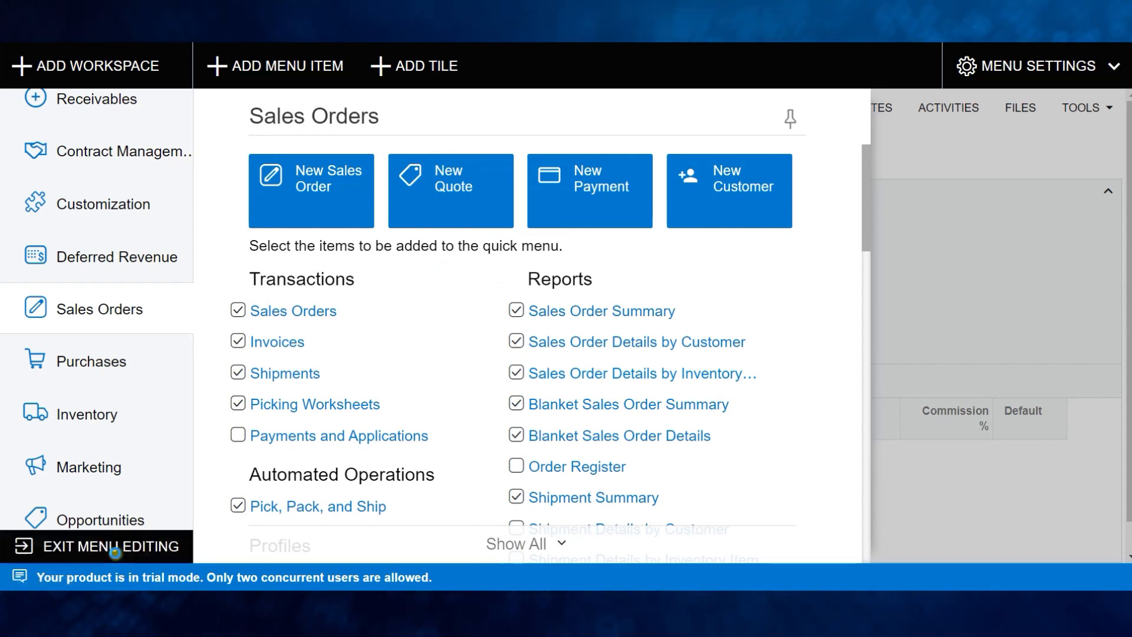
pyautogui.click(117, 552)
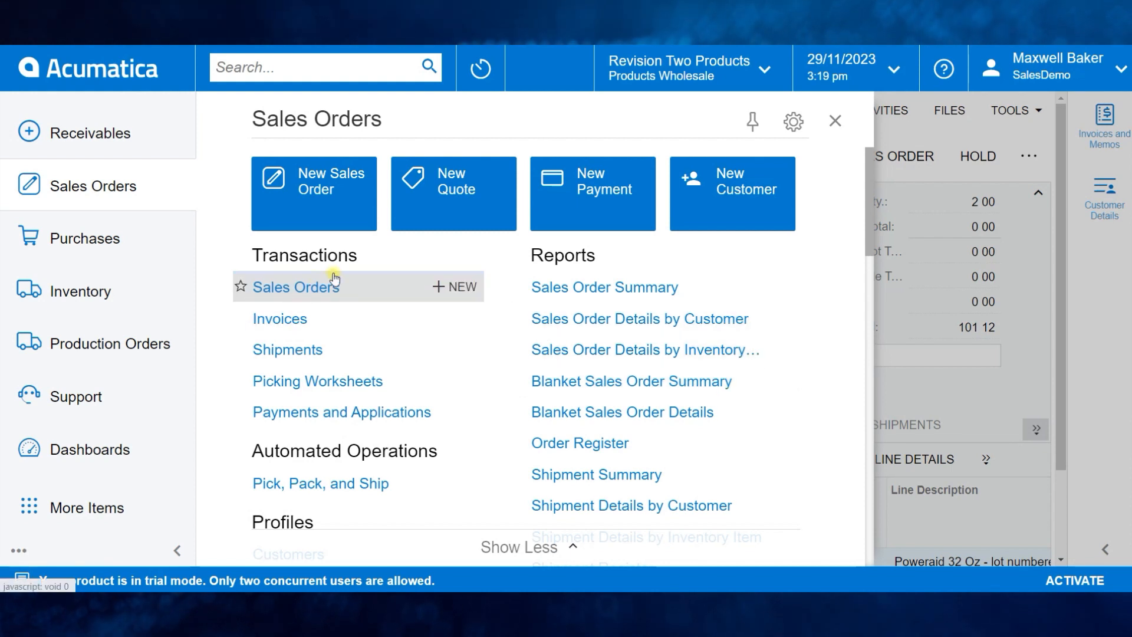
# - Enter menu editing and examine the workspace categories in the menu settings, including the parameters for a new category
pyautogui.click(325, 286)
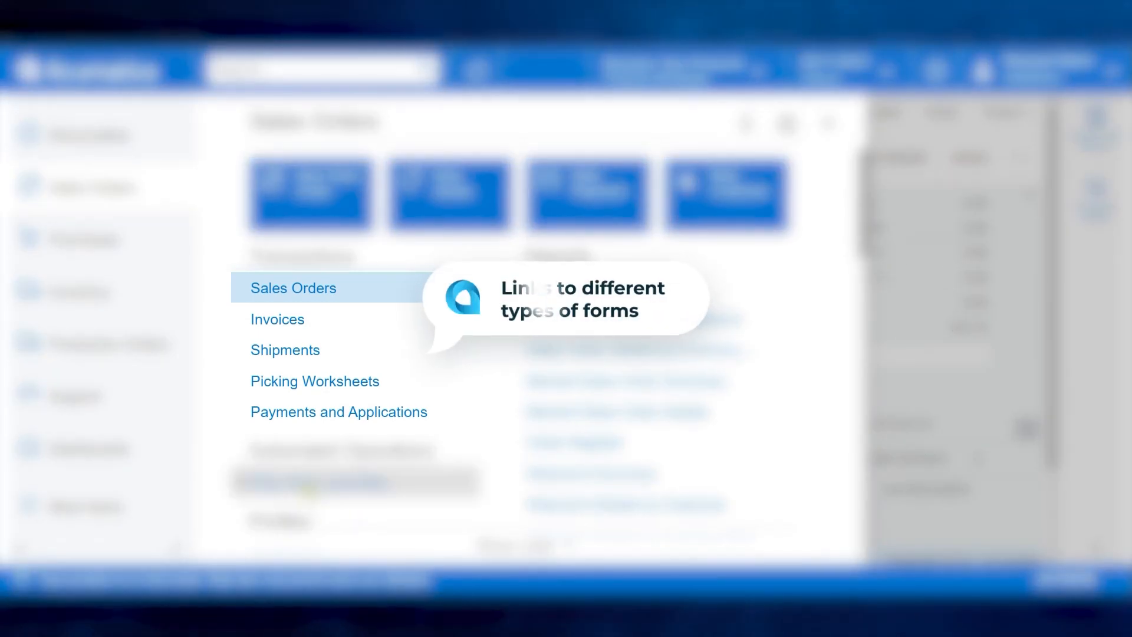
pyautogui.click(19, 549)
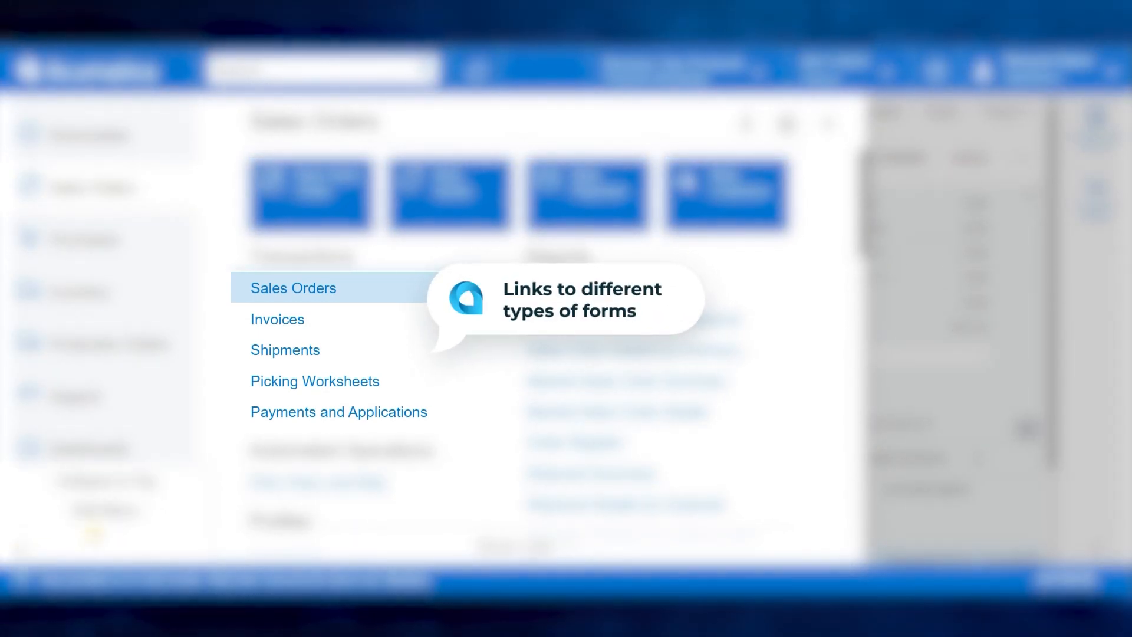
pyautogui.click(90, 520)
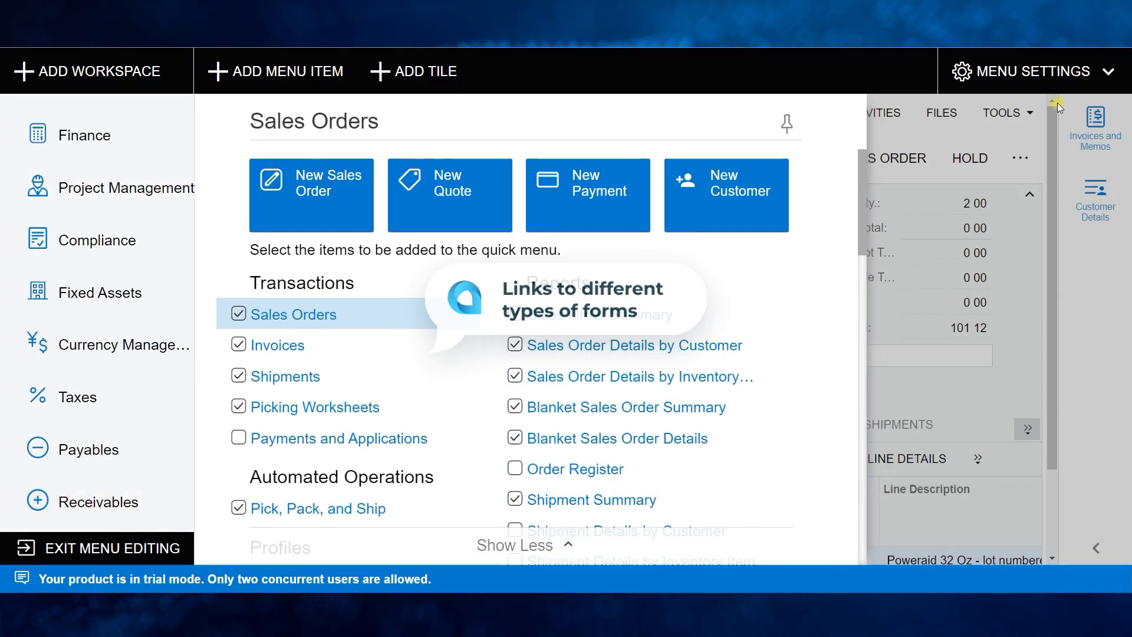
pyautogui.click(1033, 72)
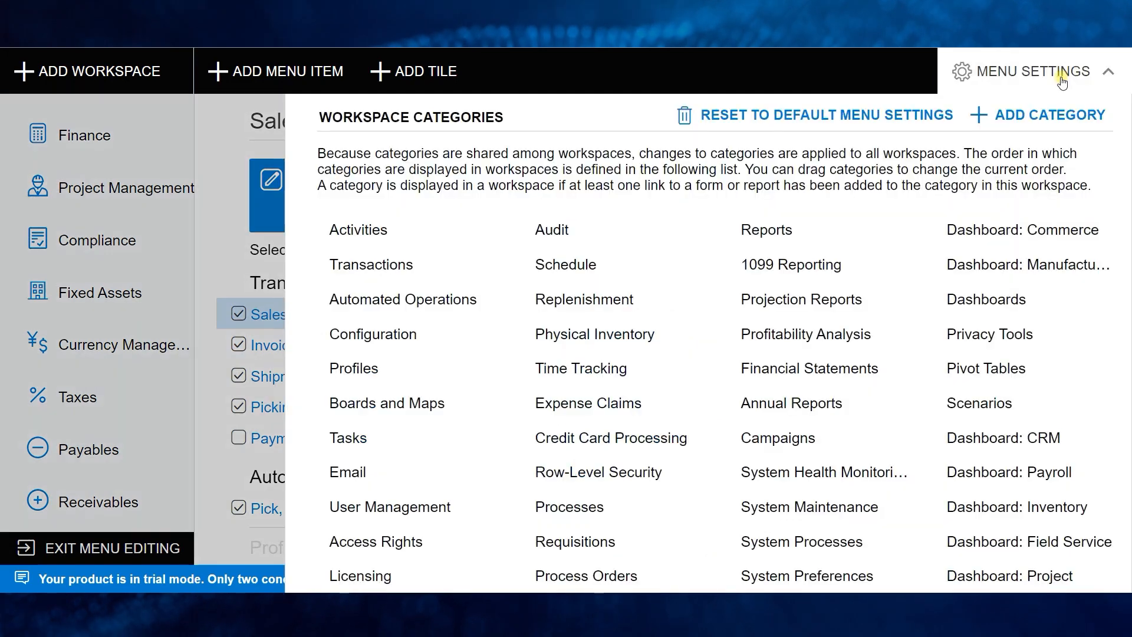
pyautogui.click(1086, 118)
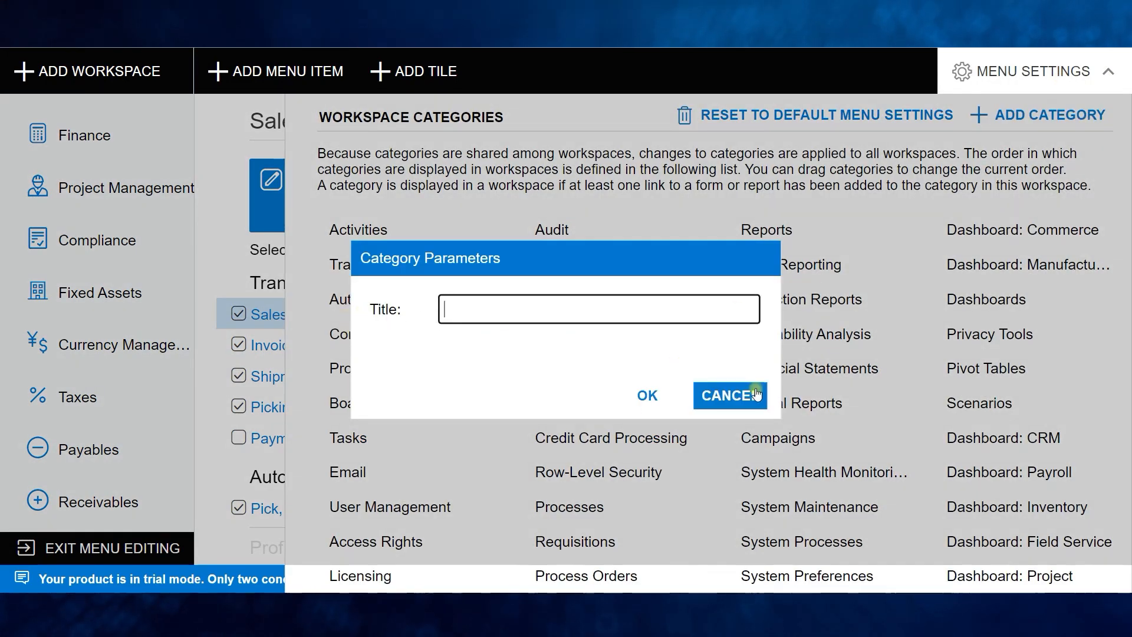
pyautogui.click(647, 395)
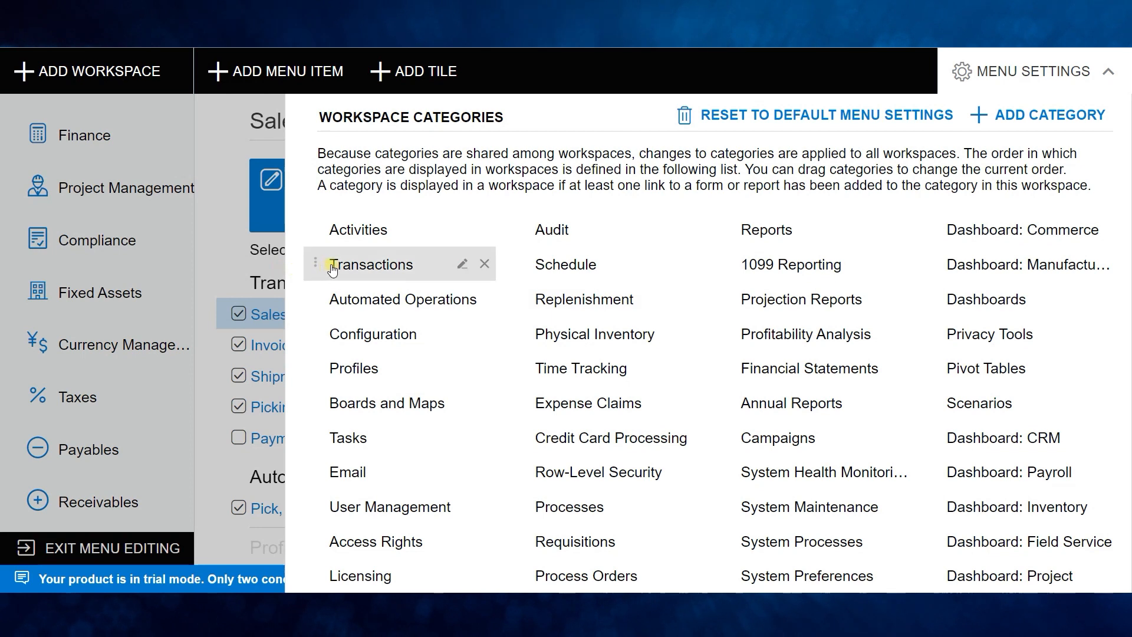
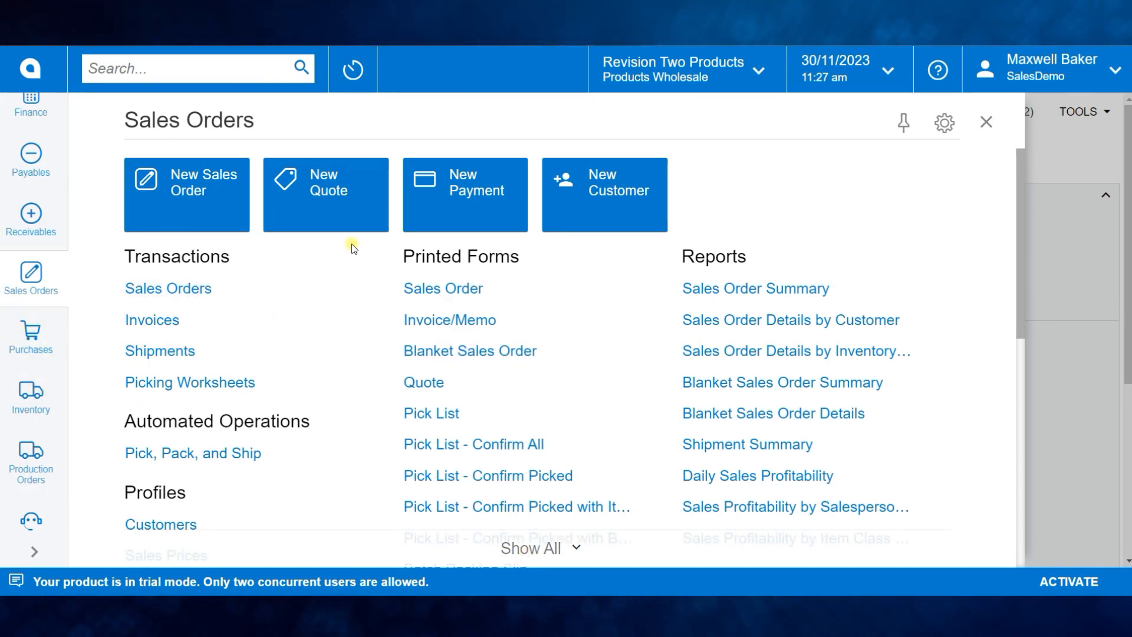
# - Examine the quick and full link lists of the Sales Orders workspace, then return to the quick menu
pyautogui.scroll(-8, 367, 231)
pyautogui.scroll(10, 367, 242)
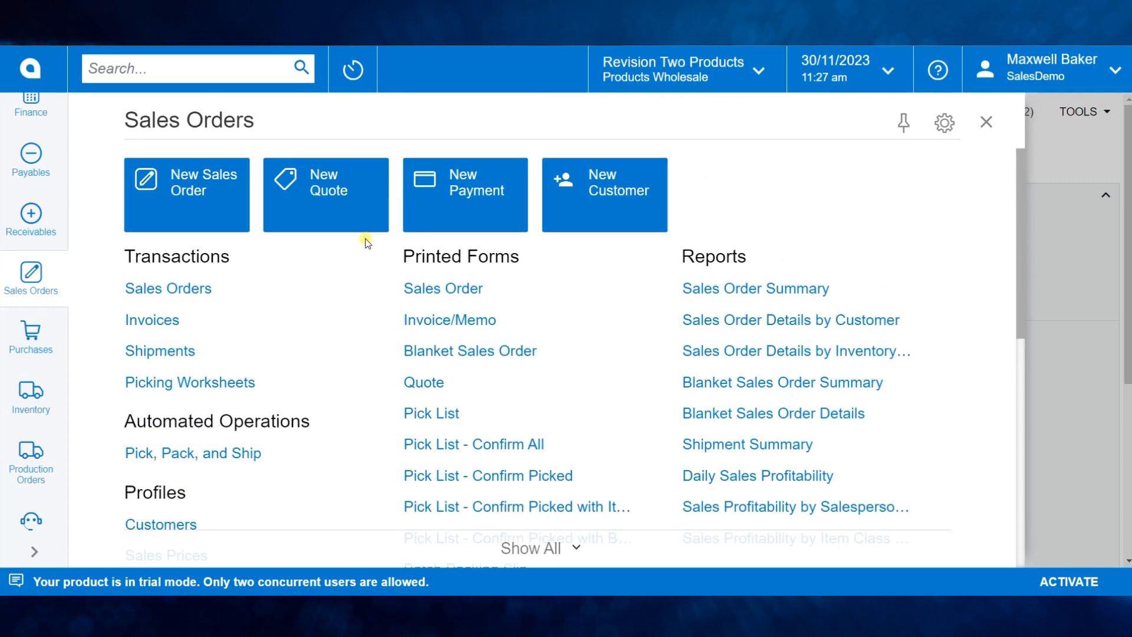
pyautogui.click(573, 547)
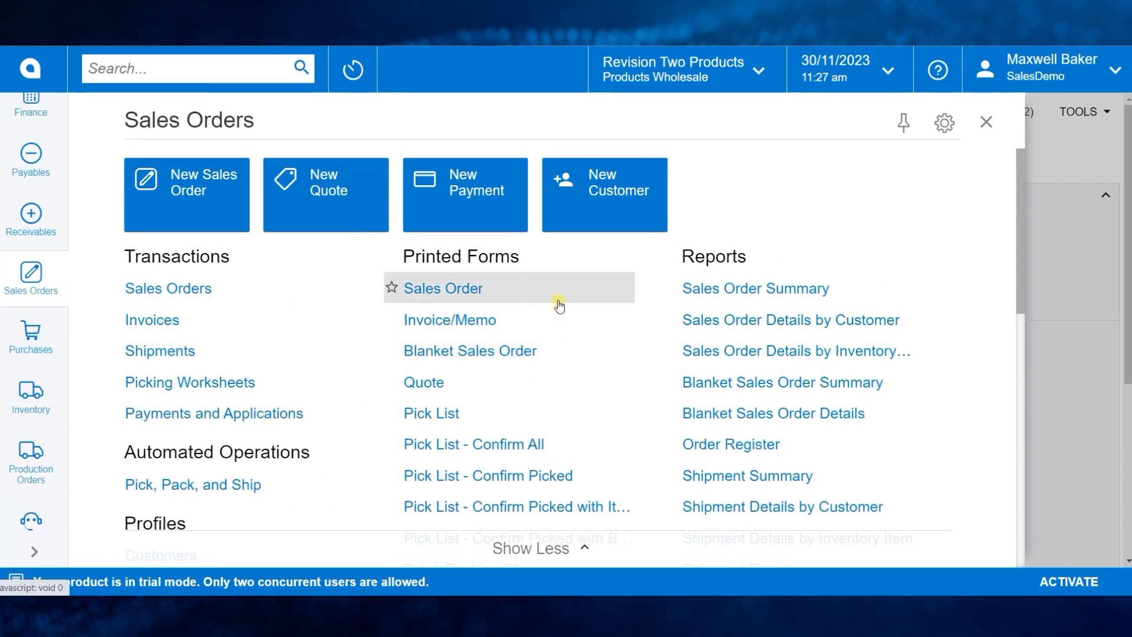
pyautogui.scroll(-4, 559, 305)
pyautogui.scroll(-5, 559, 305)
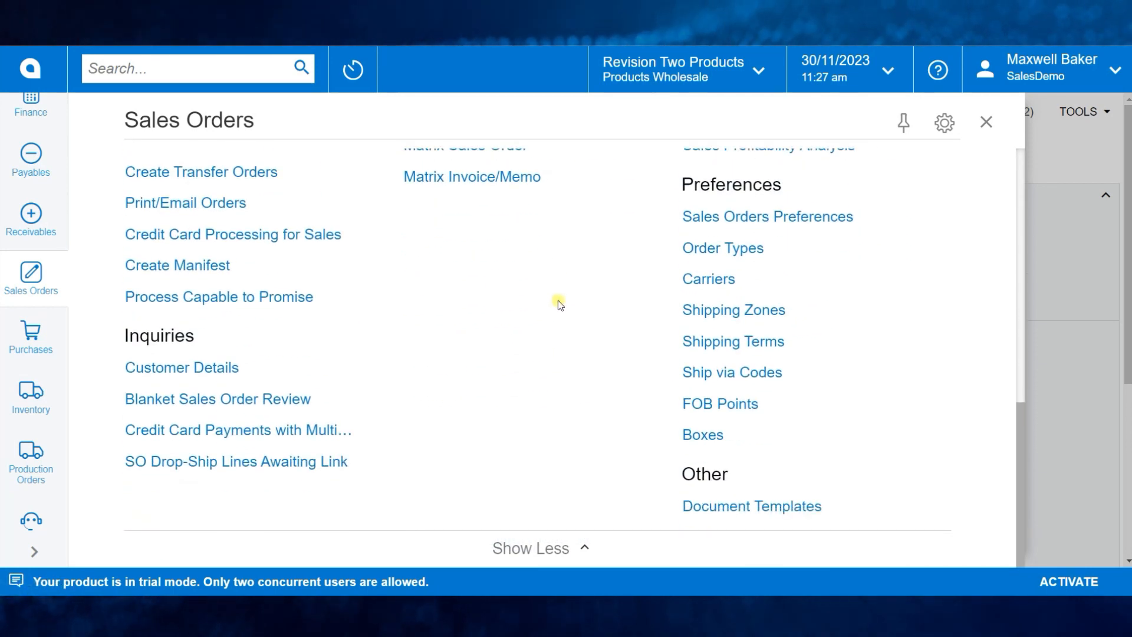
pyautogui.scroll(10, 558, 303)
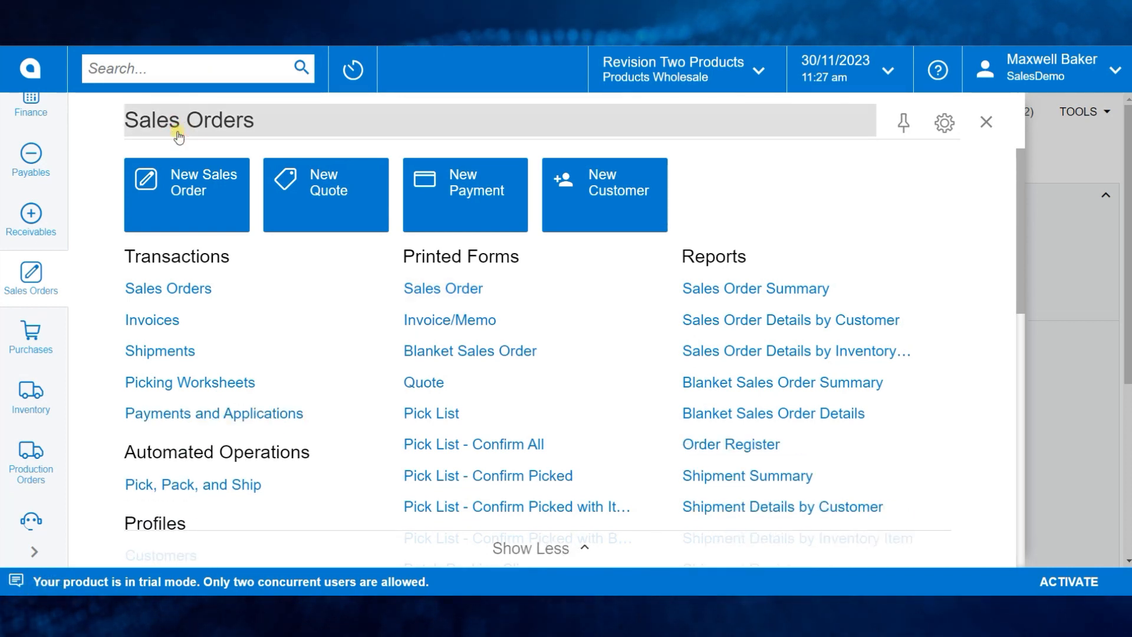
pyautogui.click(549, 550)
pyautogui.click(550, 550)
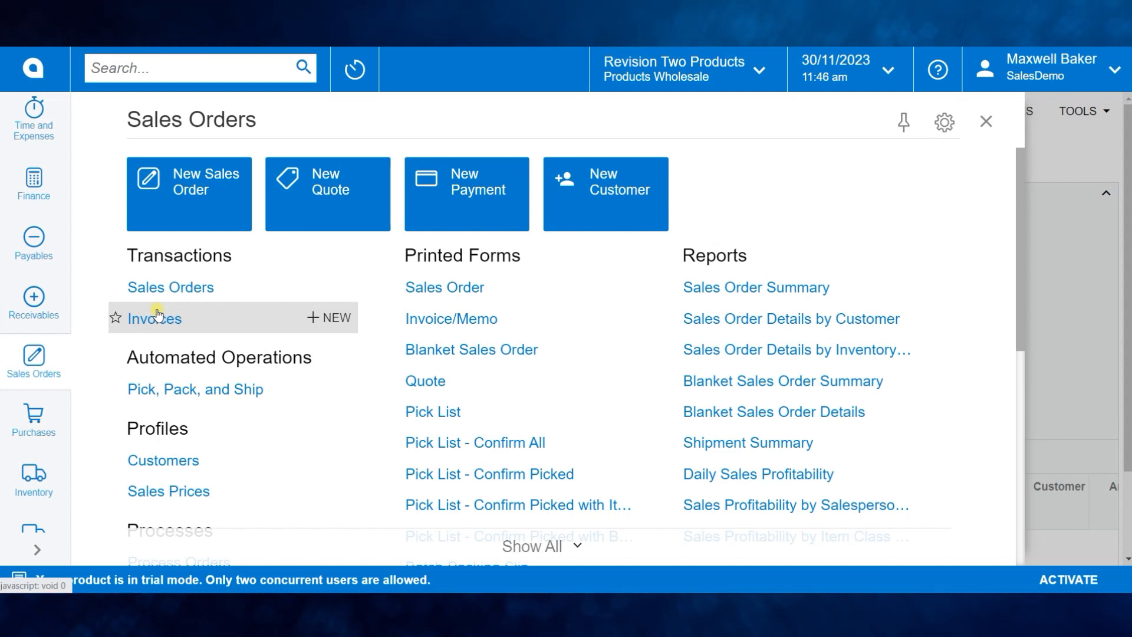
# - Add Shipments, Picking Worksheets, and Payments and Applications to the Sales Orders quick menu and exit its configuration
pyautogui.click(943, 122)
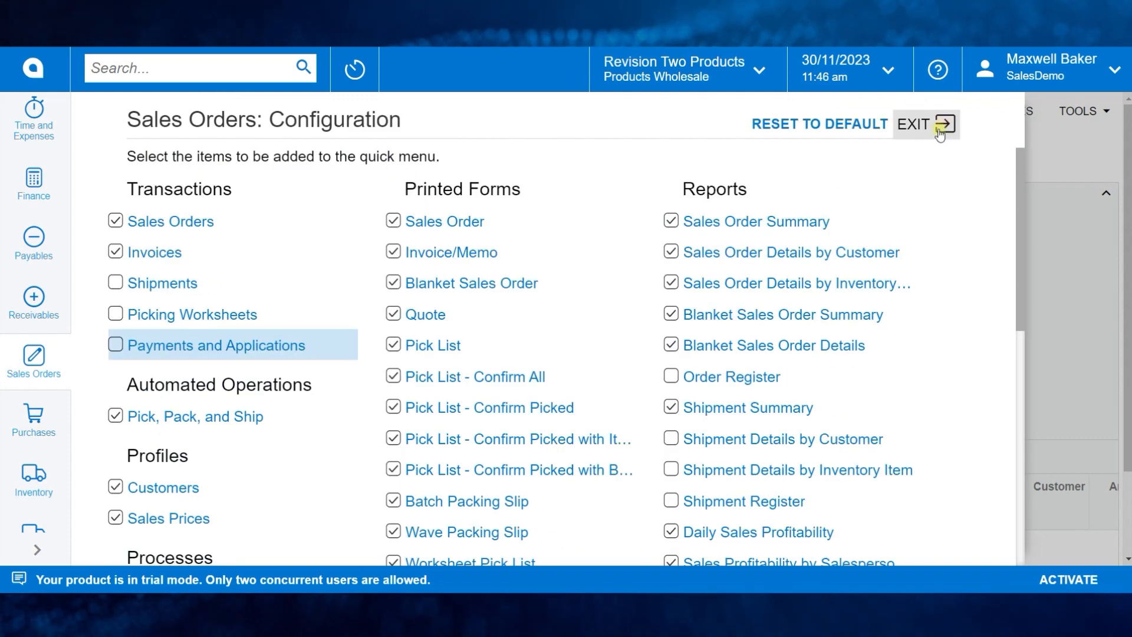
pyautogui.click(116, 283)
pyautogui.click(116, 313)
pyautogui.click(116, 345)
pyautogui.click(932, 122)
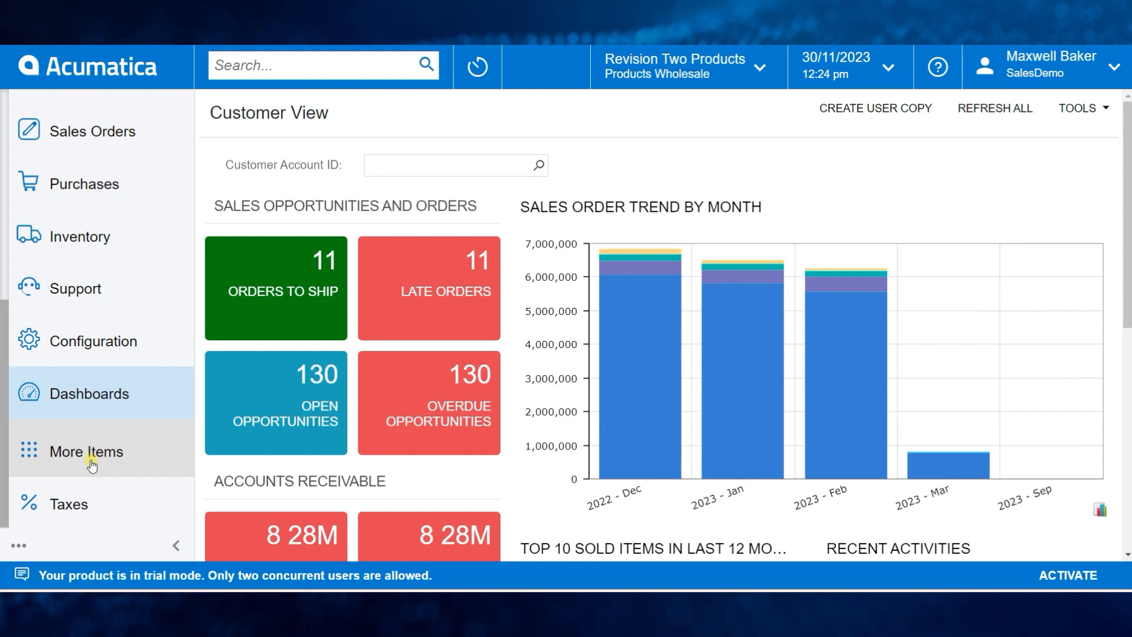
# - Pin the Customization workspace from the additional items to the main menu
pyautogui.click(91, 463)
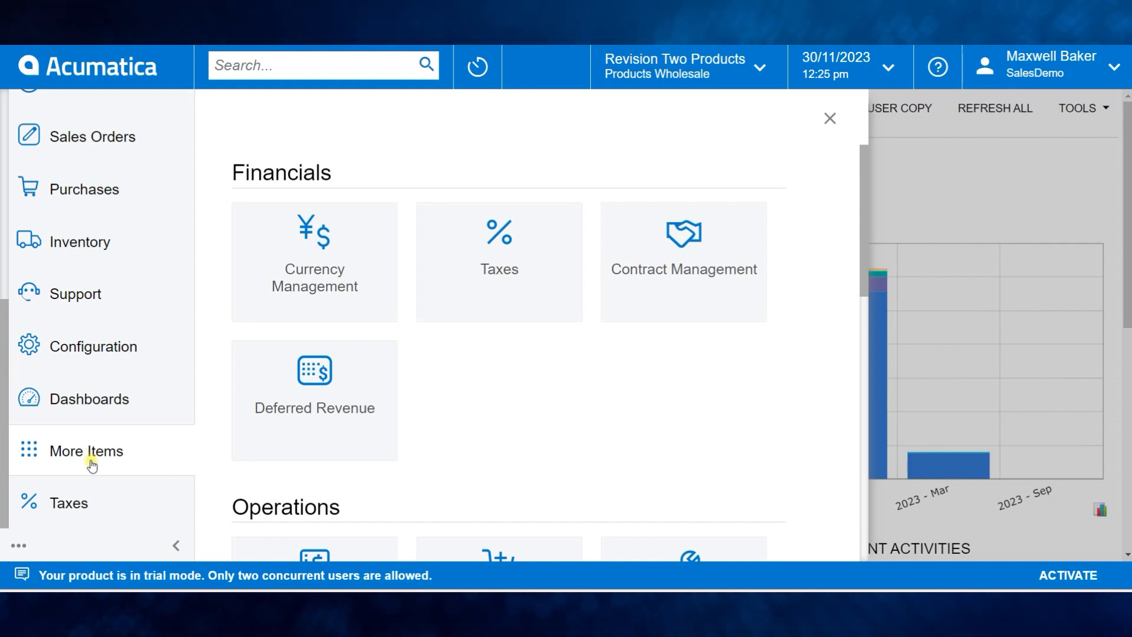
pyautogui.scroll(-10, 334, 467)
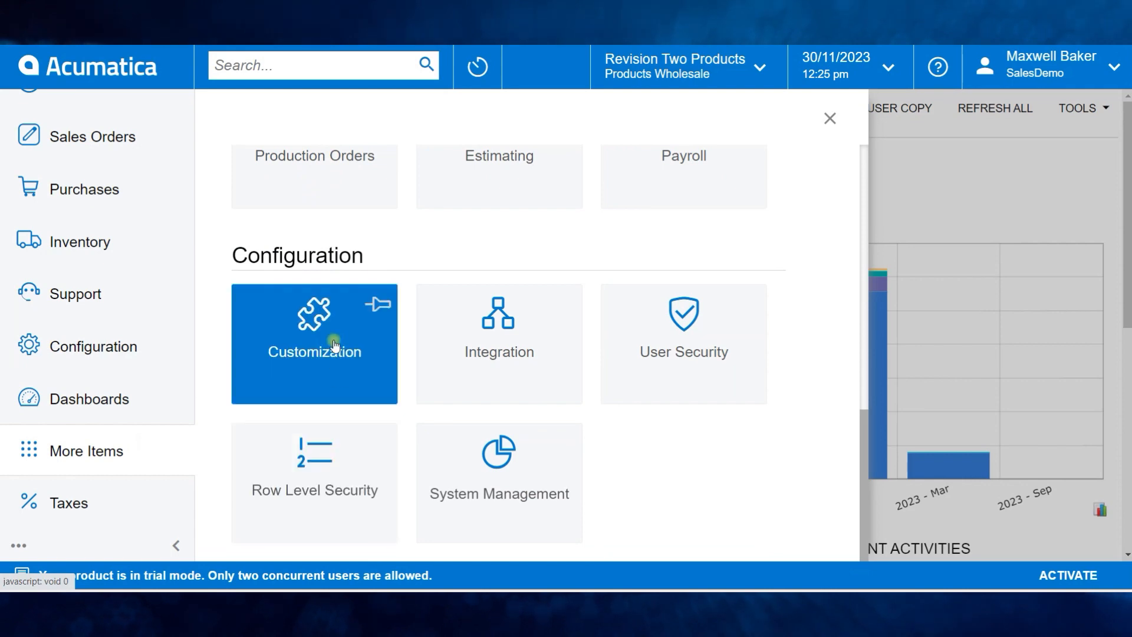
pyautogui.click(376, 308)
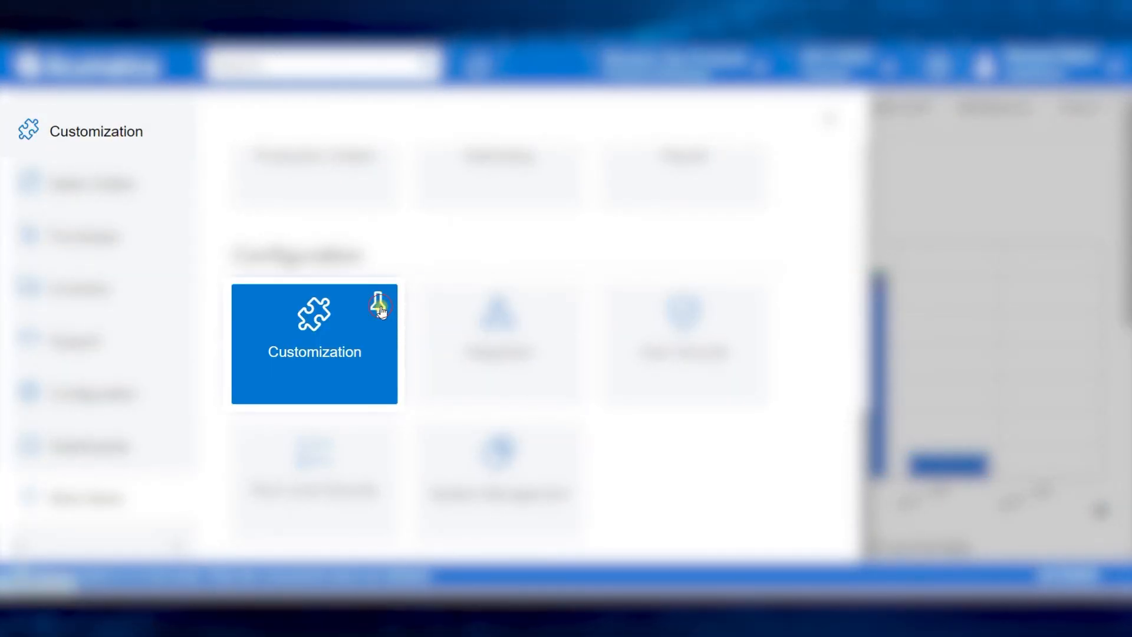
# - Unpin the Dashboards workspace from the main menu and pin it again
pyautogui.click(83, 395)
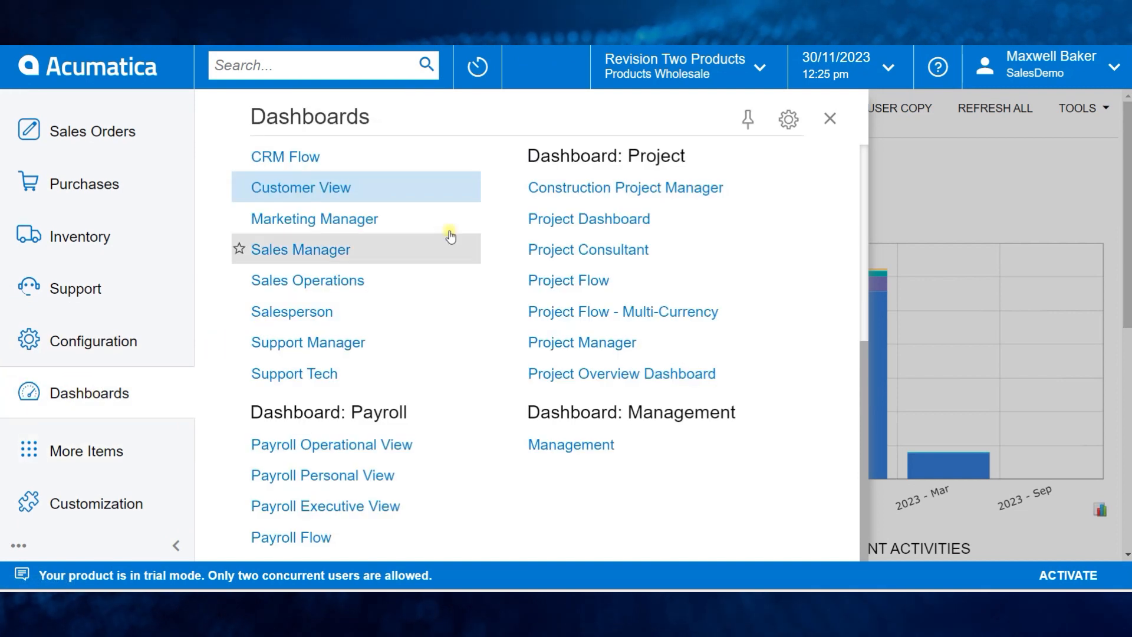
pyautogui.click(746, 121)
pyautogui.click(747, 120)
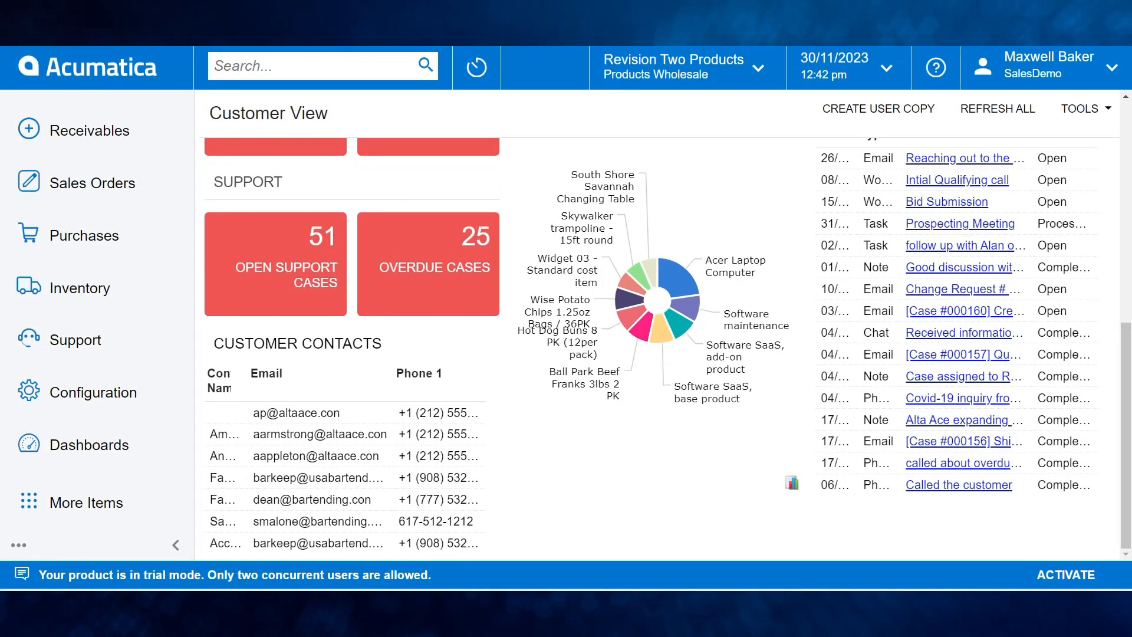
# - Change the main menu layout with the Collapse to Top option
pyautogui.click(13, 543)
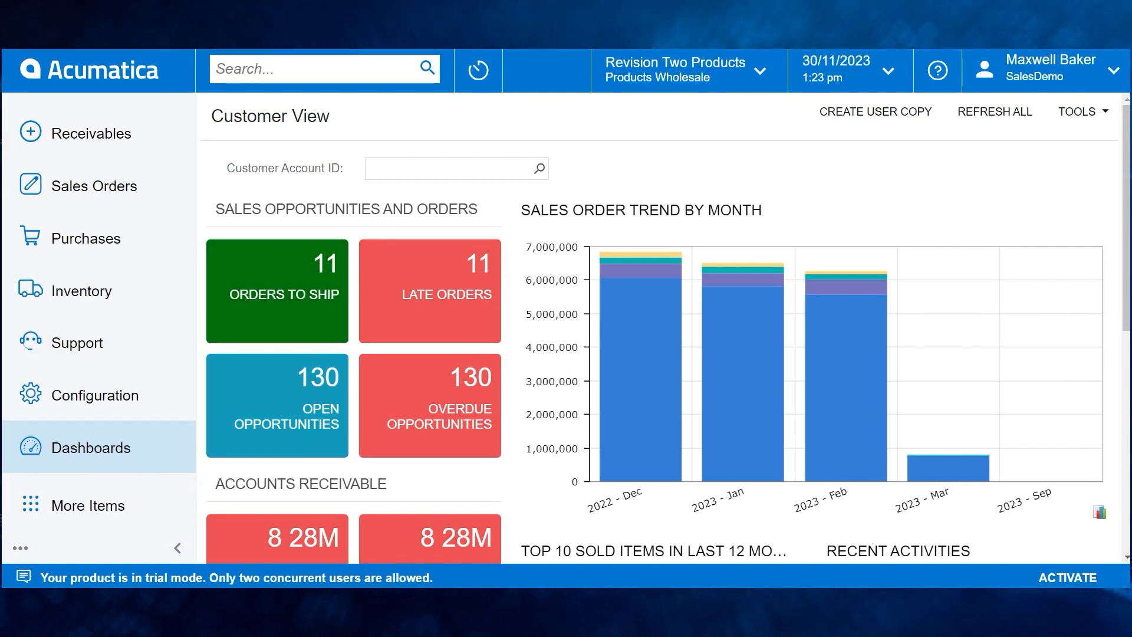
pyautogui.click(21, 550)
pyautogui.click(103, 476)
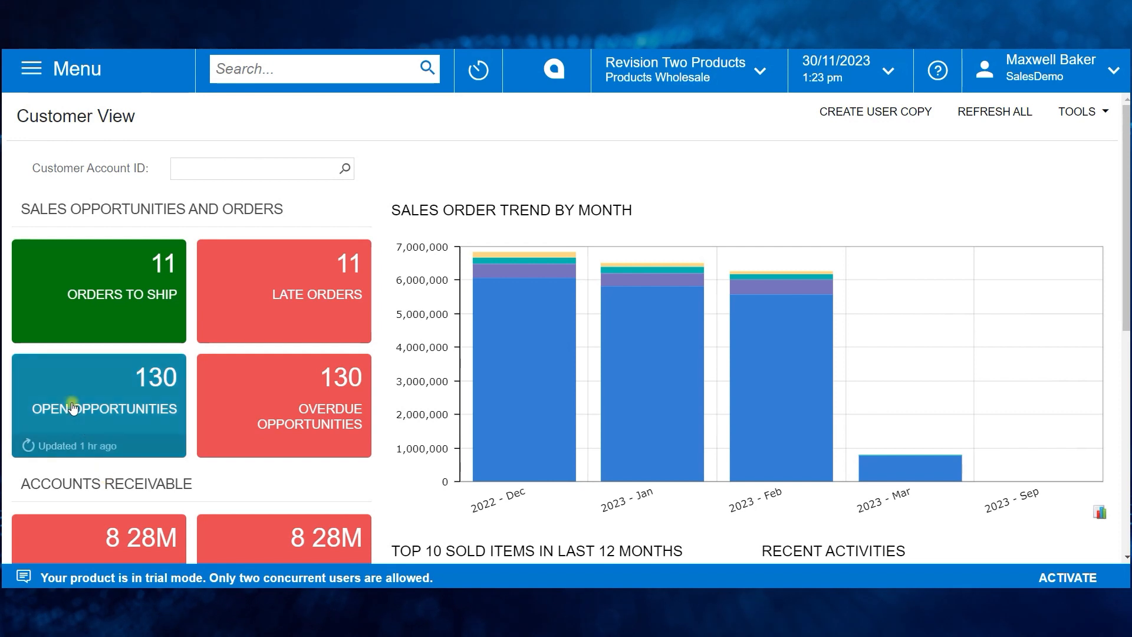
# - Open the collapsed main menu and restore it to its permanently displayed side layout
pyautogui.click(35, 68)
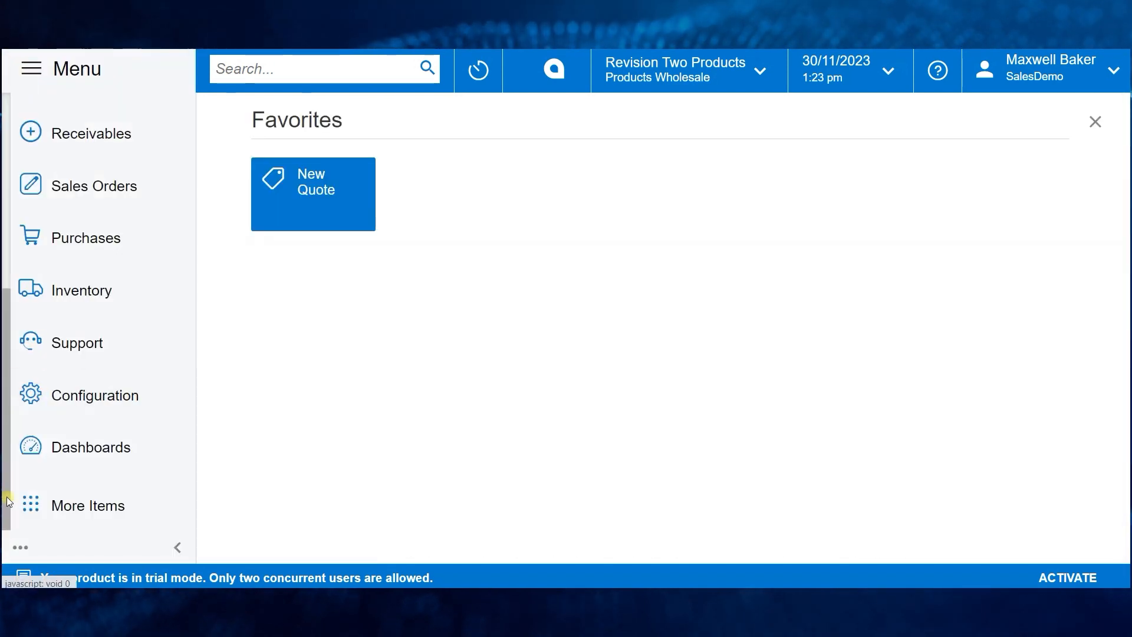
pyautogui.click(20, 547)
pyautogui.click(84, 507)
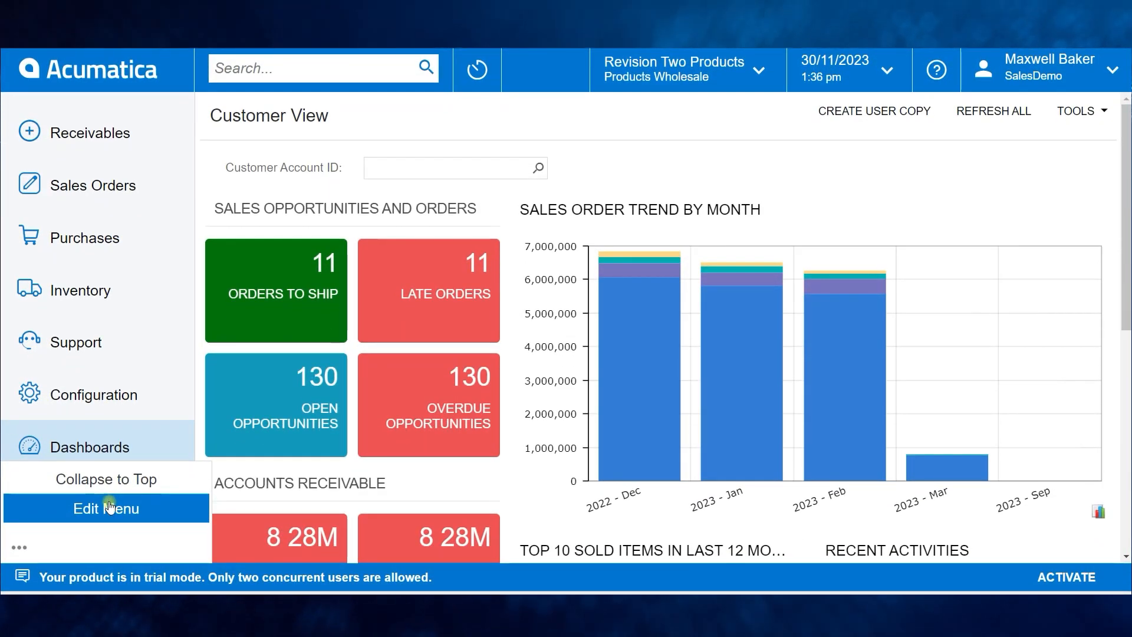
# - In menu editing mode, create a workspace titled "Account Details" with the account_details icon in the Financials area
pyautogui.click(112, 507)
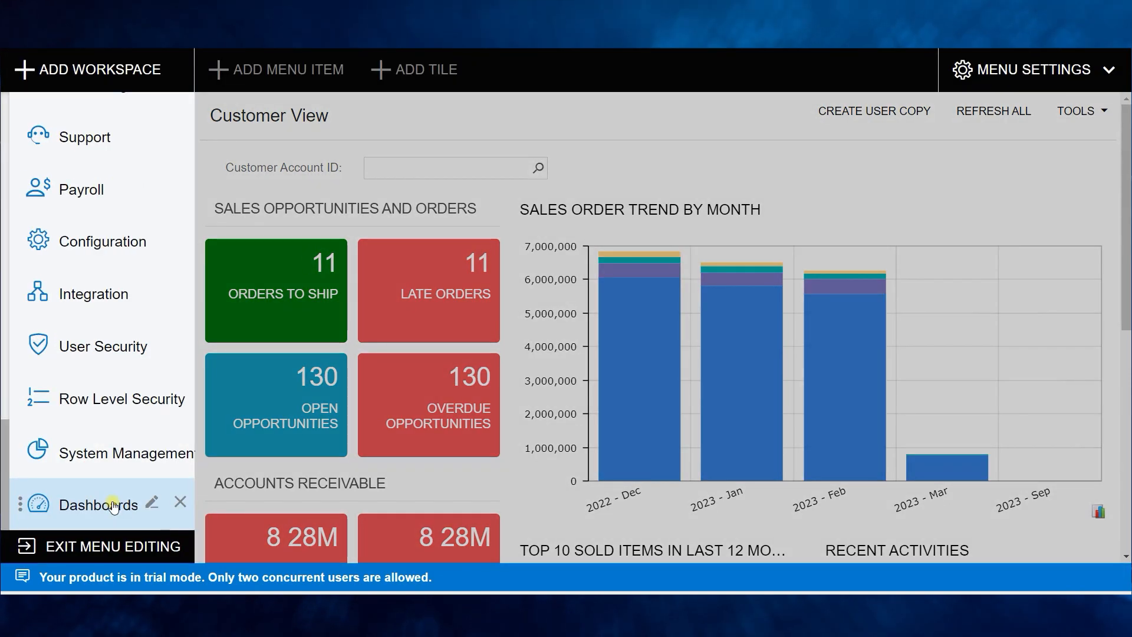
pyautogui.click(127, 82)
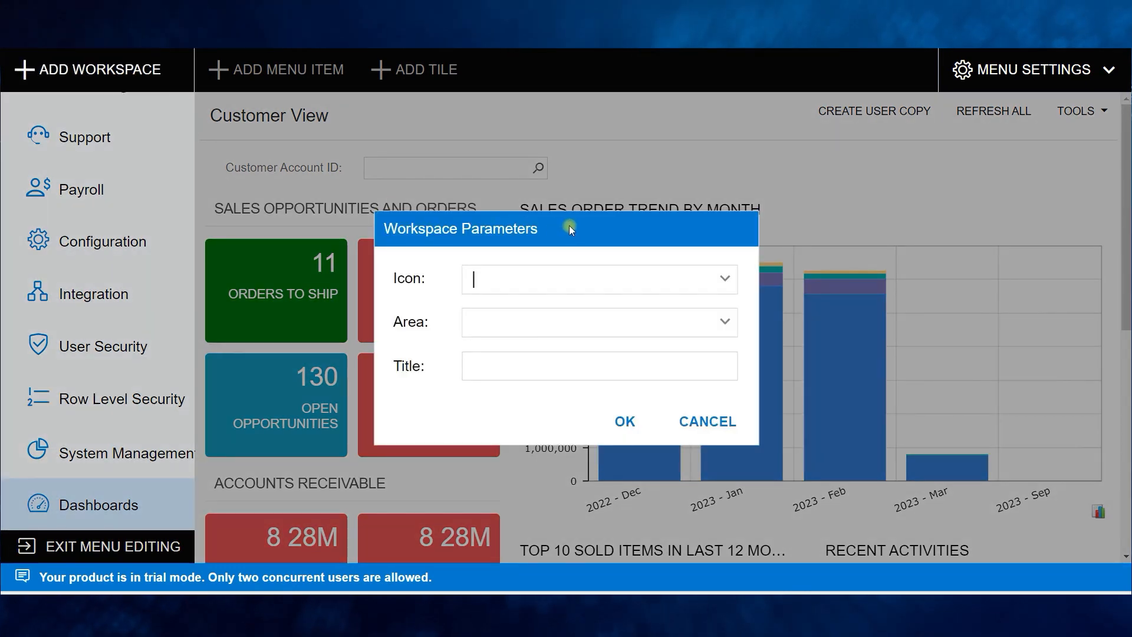
pyautogui.click(725, 279)
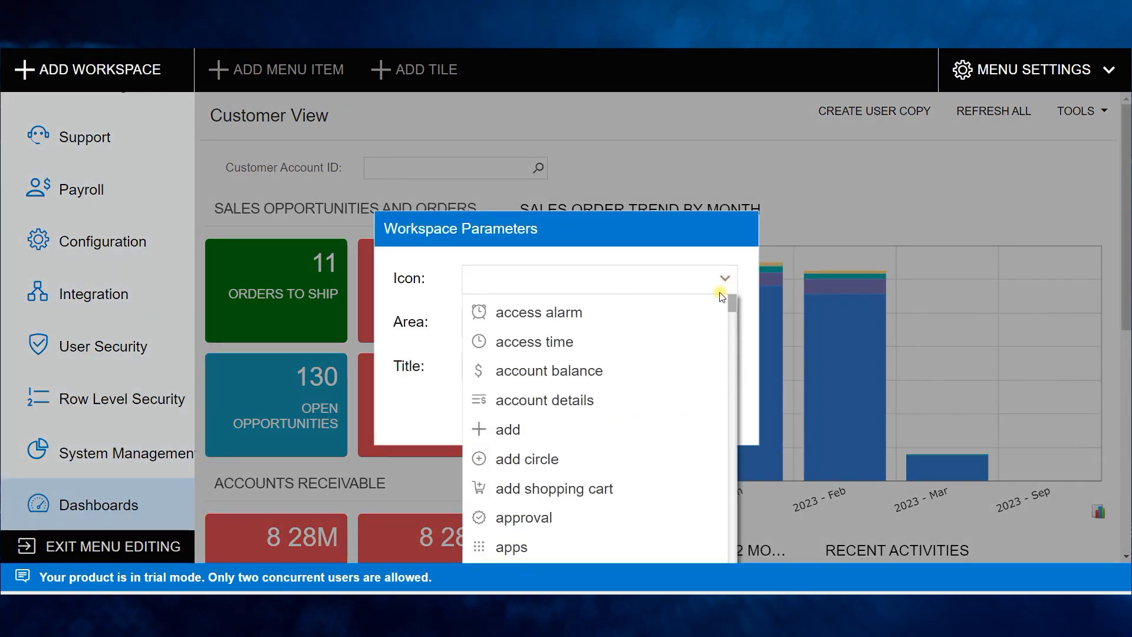
pyautogui.click(550, 404)
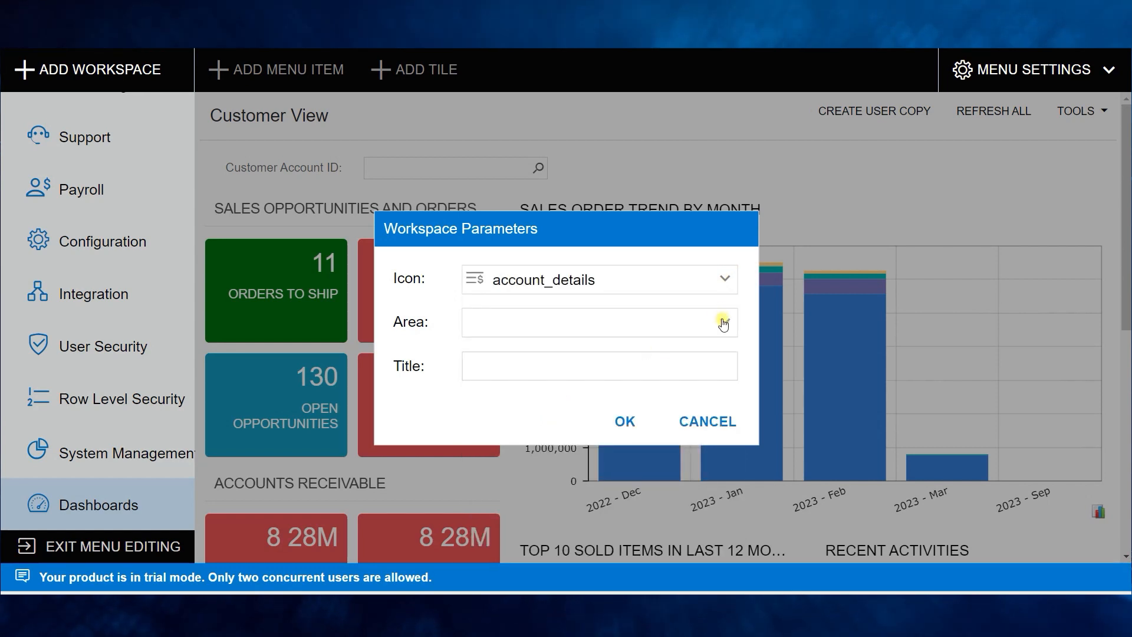
pyautogui.click(724, 322)
pyautogui.click(527, 392)
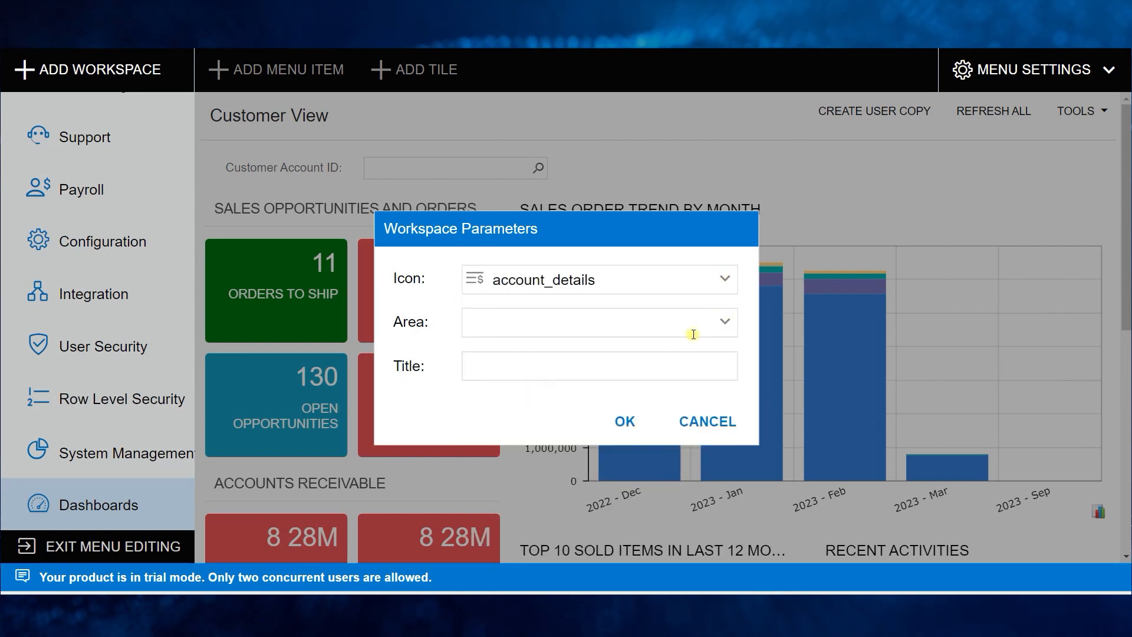
pyautogui.click(720, 324)
pyautogui.click(656, 354)
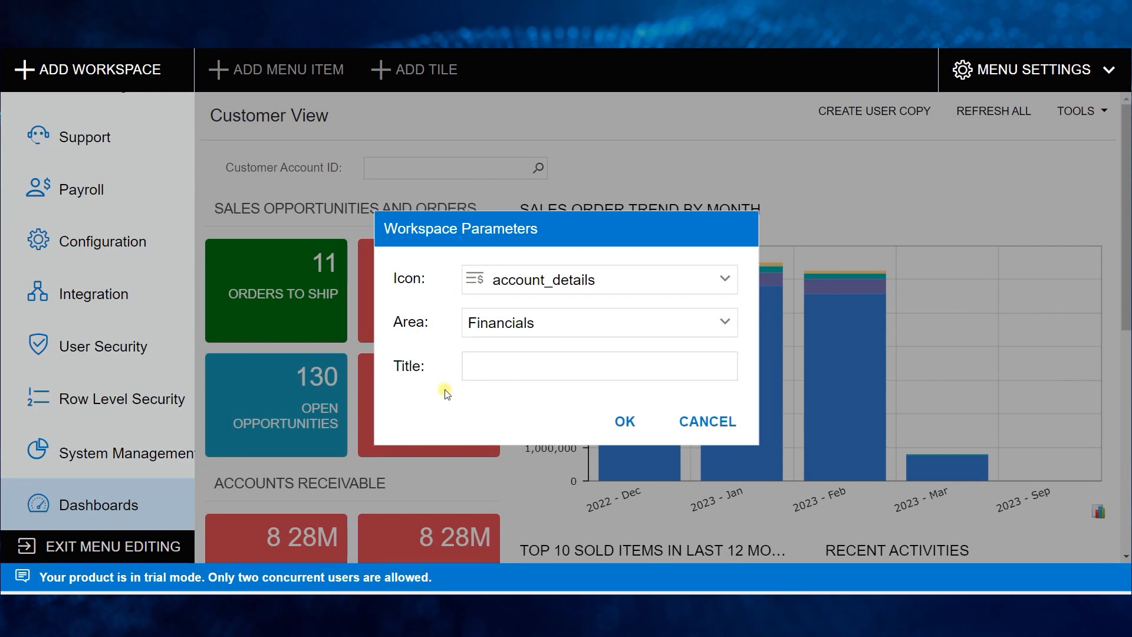
pyautogui.click(508, 362)
pyautogui.write('Account Details')
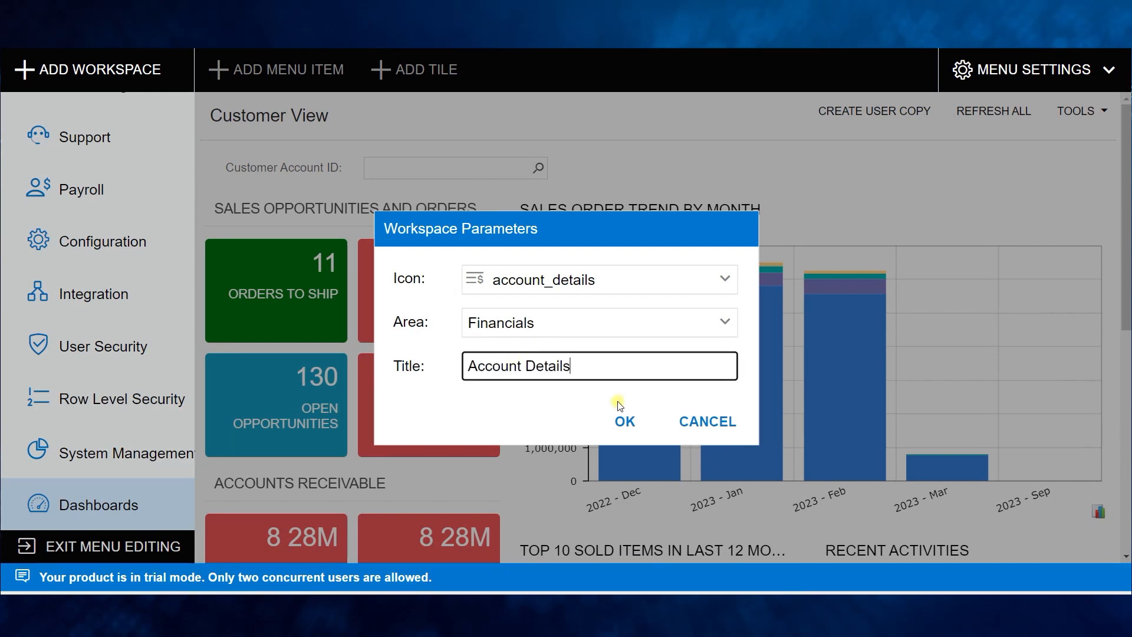
pyautogui.click(622, 419)
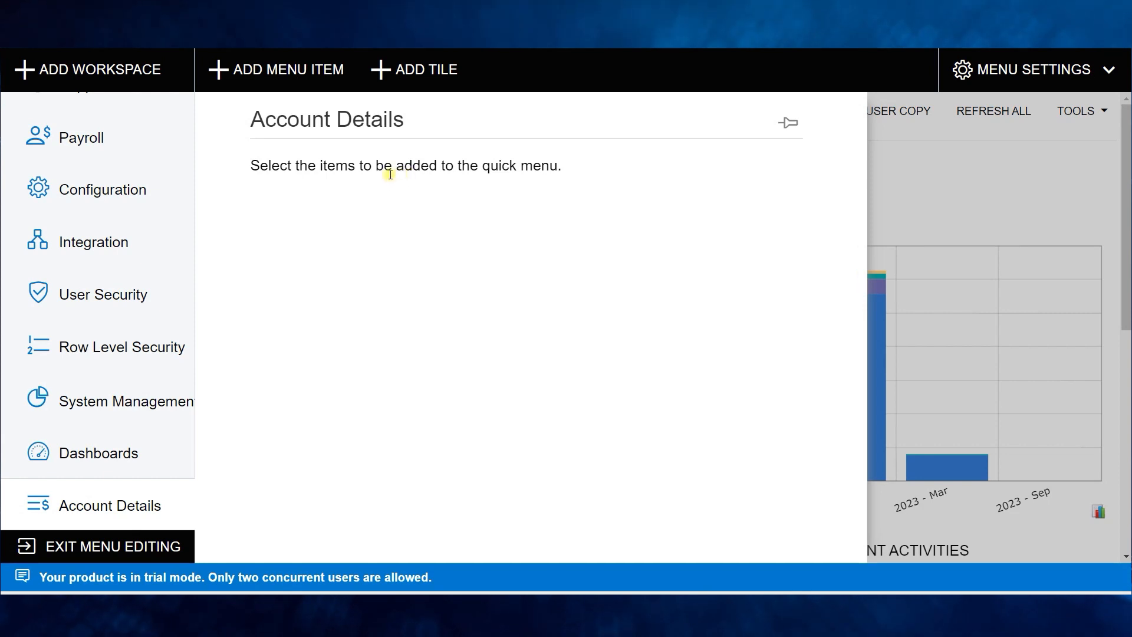
# - Add the forms Consolidation Data, DB Appointments and DB Project Time Detail to the Account Details workspace and exit menu editing
pyautogui.click(320, 83)
pyautogui.click(155, 413)
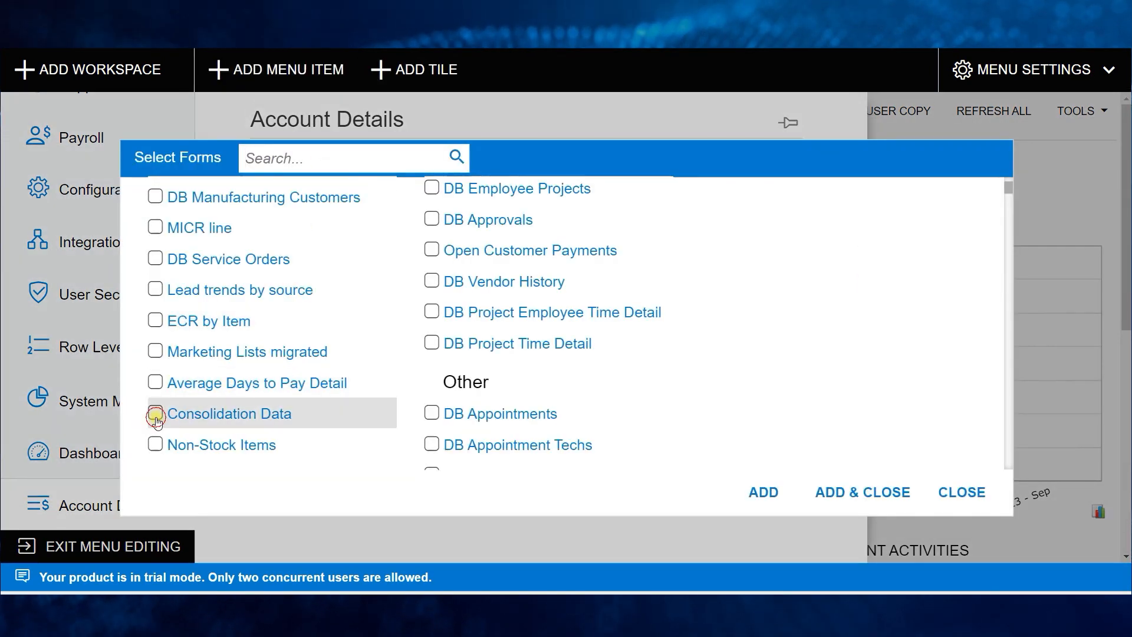
pyautogui.click(432, 413)
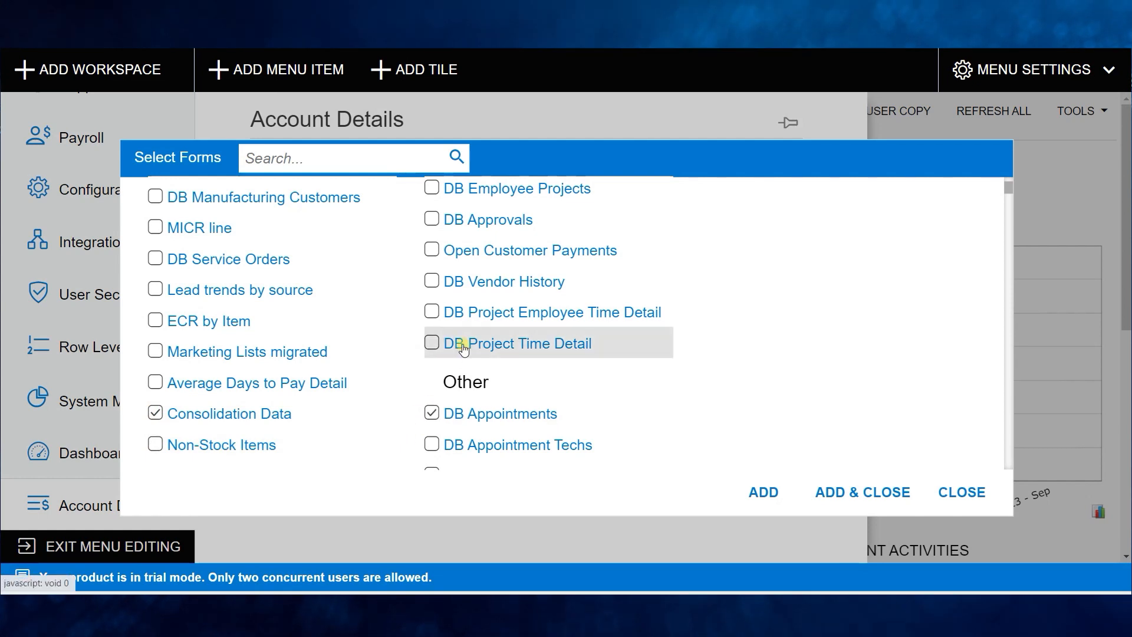
pyautogui.click(430, 342)
pyautogui.click(825, 492)
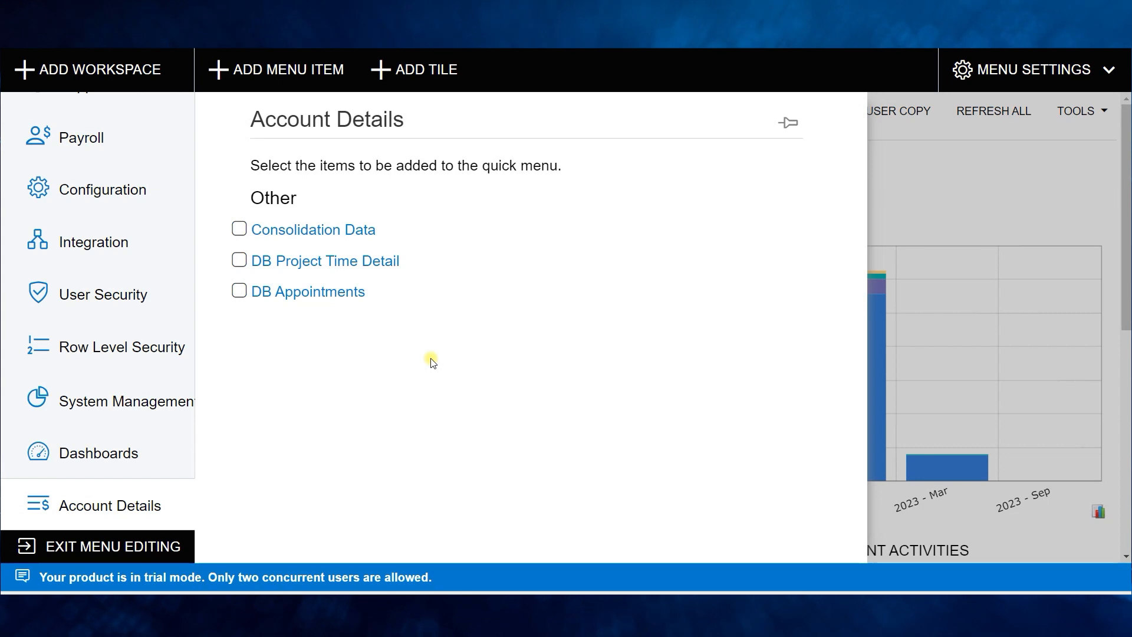
pyautogui.click(99, 548)
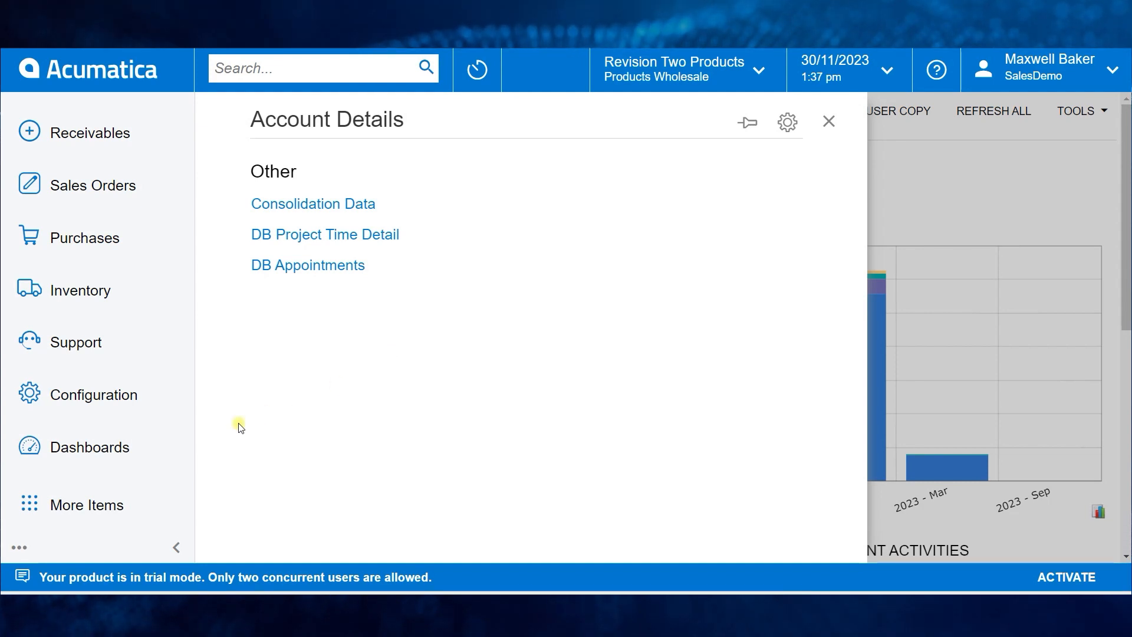
# - Delete the Account Details workspace in menu editing mode and exit menu editing
pyautogui.click(21, 555)
pyautogui.click(136, 508)
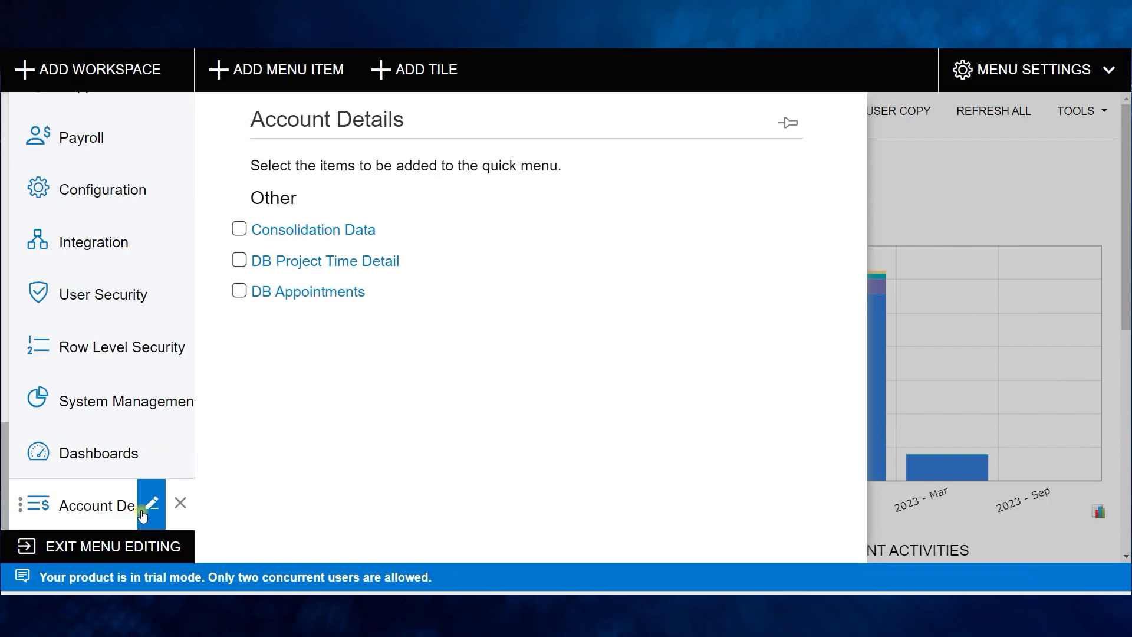
pyautogui.click(179, 510)
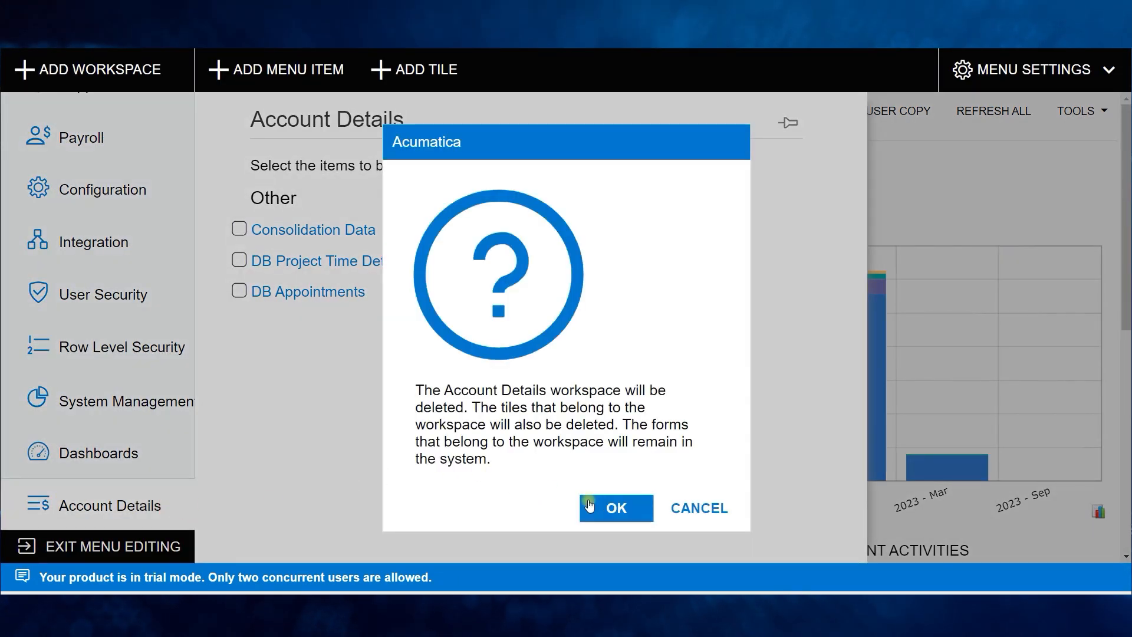
pyautogui.click(607, 507)
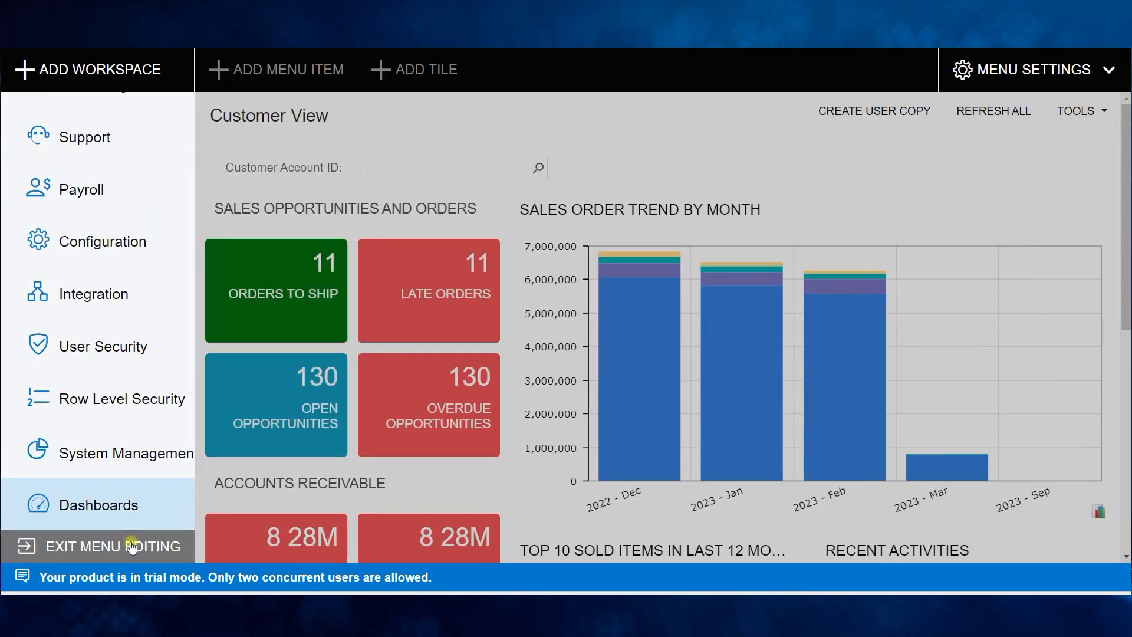
pyautogui.click(157, 546)
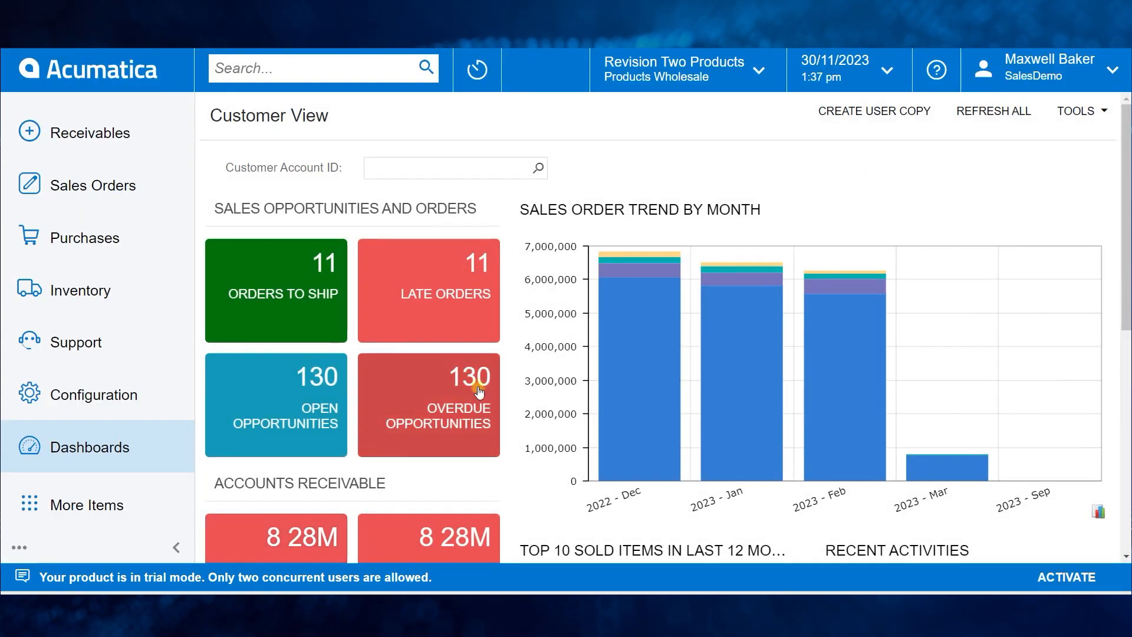